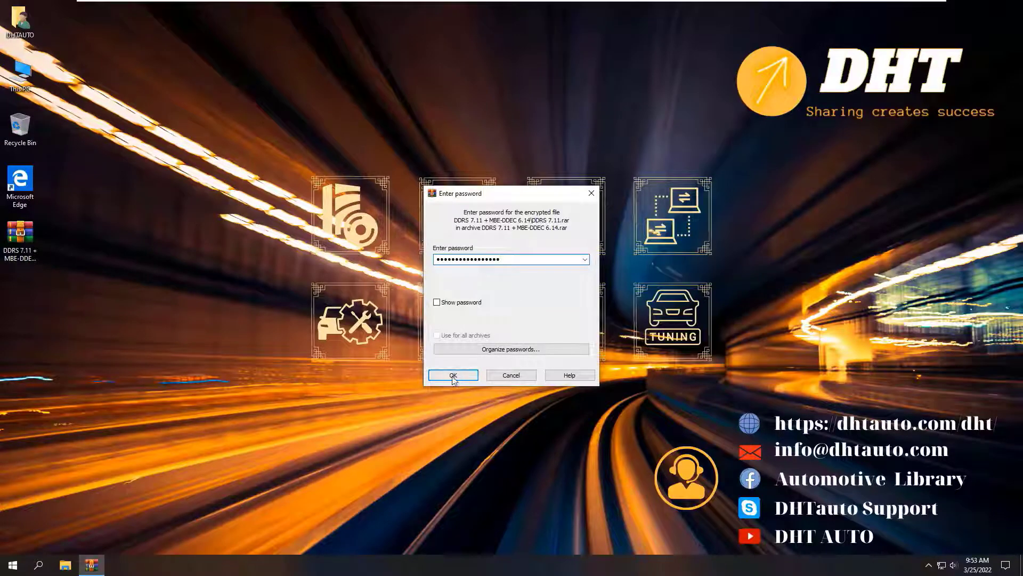
- Submit the archive password to unpack DDRS 7.11 + MBE-DDEC 6.14, and extract the DDRS 7.11 and MBE-DDEC 6.14 archives inside its folder
left_click(453, 376)
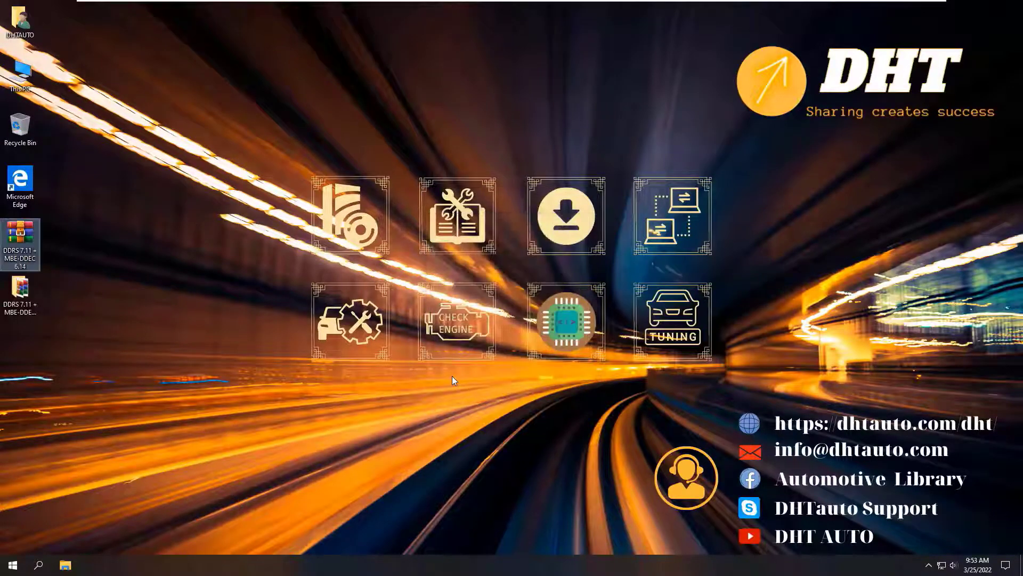
double_click(20, 290)
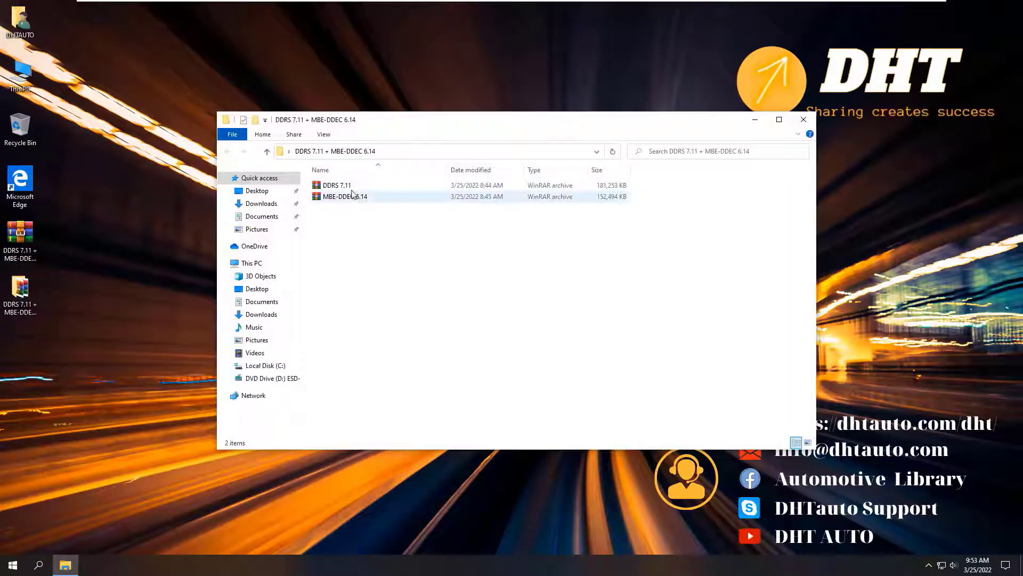
right_click(351, 190)
left_click(405, 242)
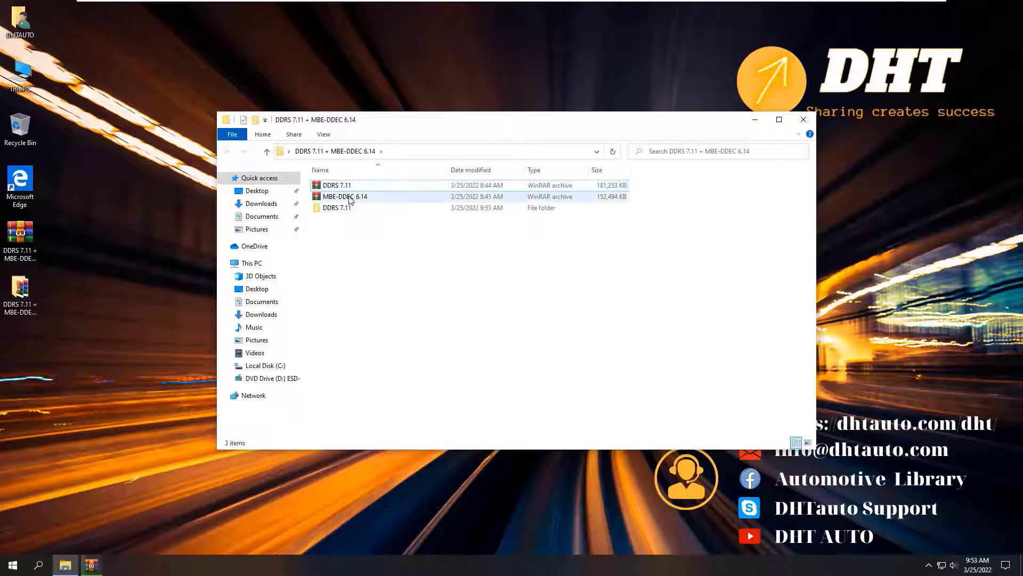
right_click(350, 197)
left_click(372, 264)
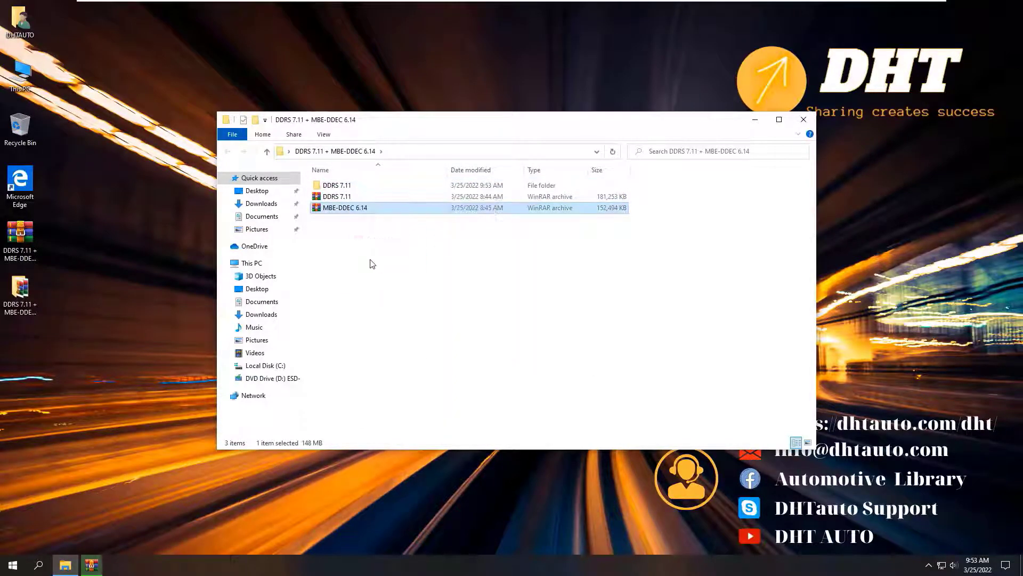
- Open the Instruction text file in the DDRS 7.11 folder, read the installation steps, and close it
double_click(341, 186)
double_click(353, 232)
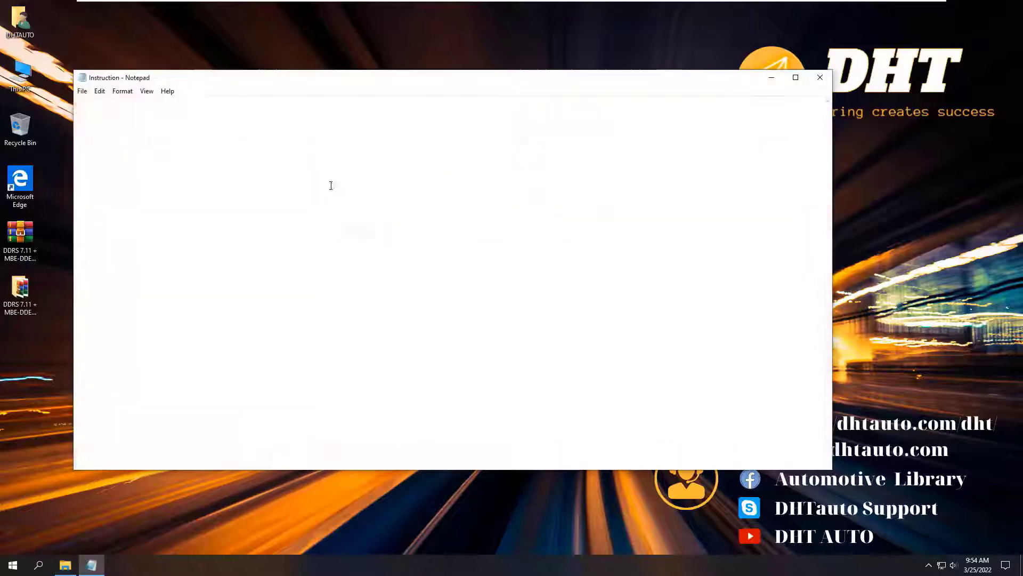
left_click_drag(152, 121, 286, 122)
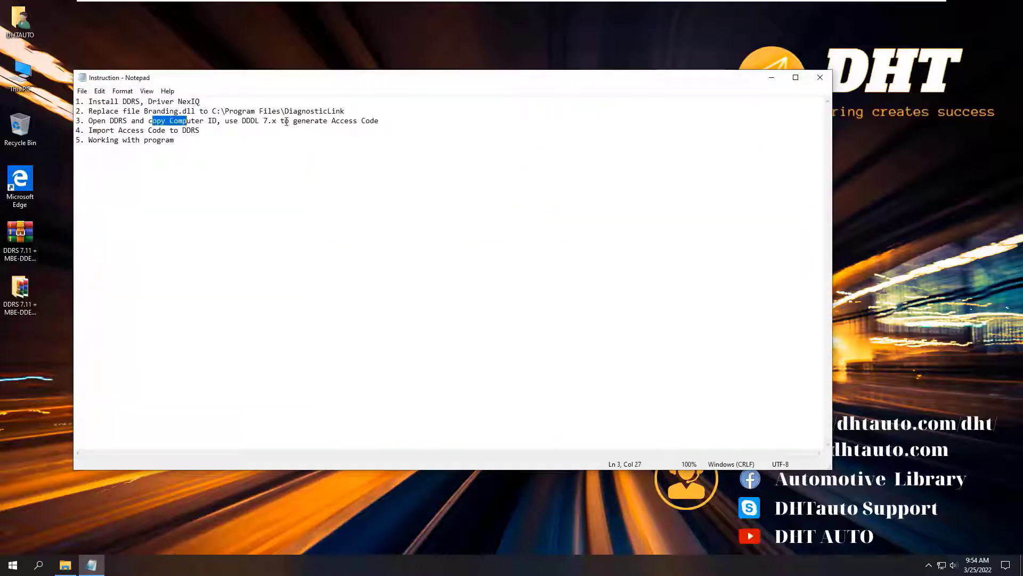
left_click(820, 80)
- Install Detroit Diesel Reprogramming System 7.11 from the DDRS installer package and finish the setup wizard
double_click(331, 208)
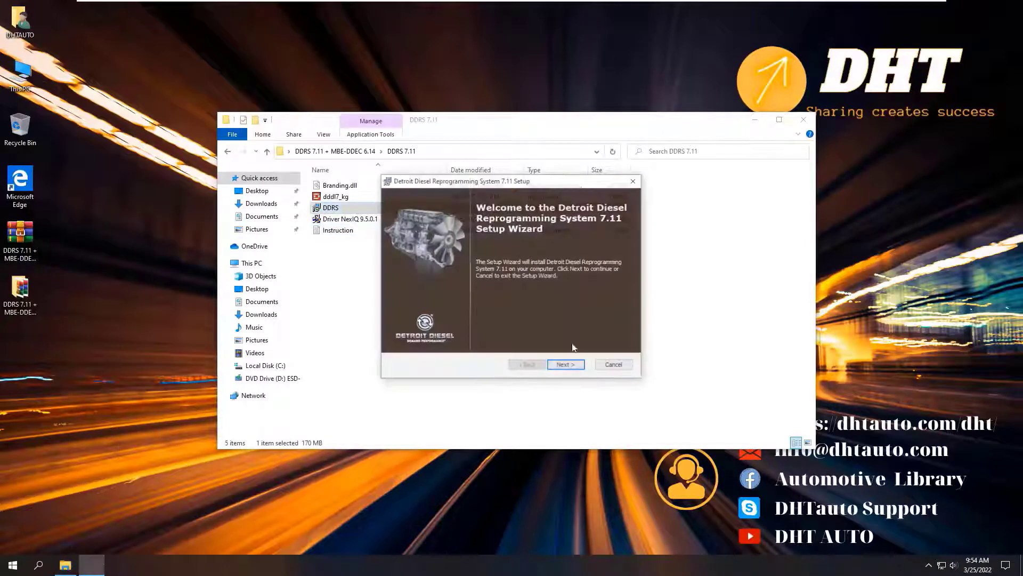
left_click(576, 367)
left_click(563, 365)
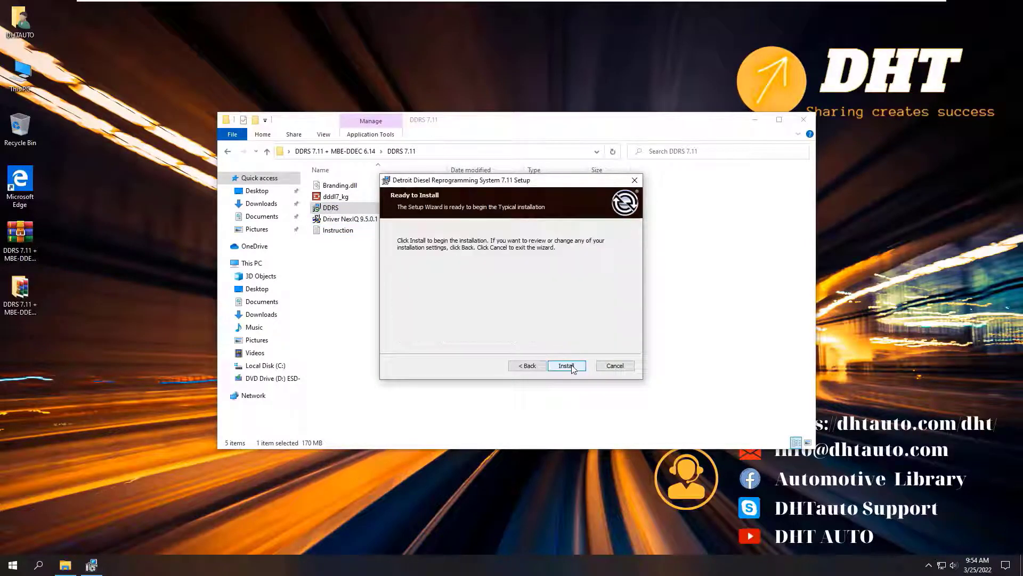
left_click(570, 366)
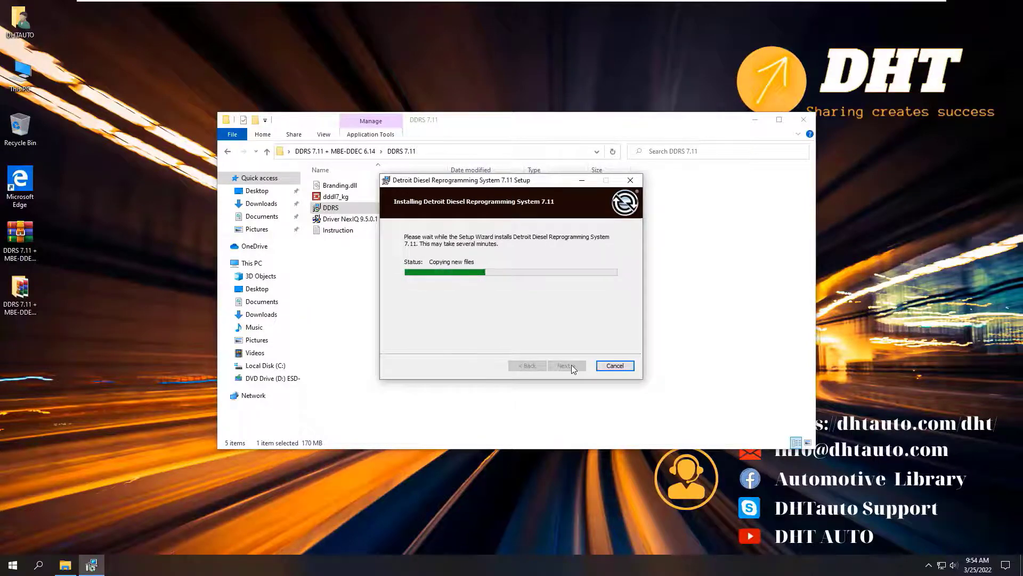
left_click(566, 365)
- Run the Driver NexIQ 9.5.0.1 installer, accept its license agreement and start the USB-Link driver installation
double_click(350, 219)
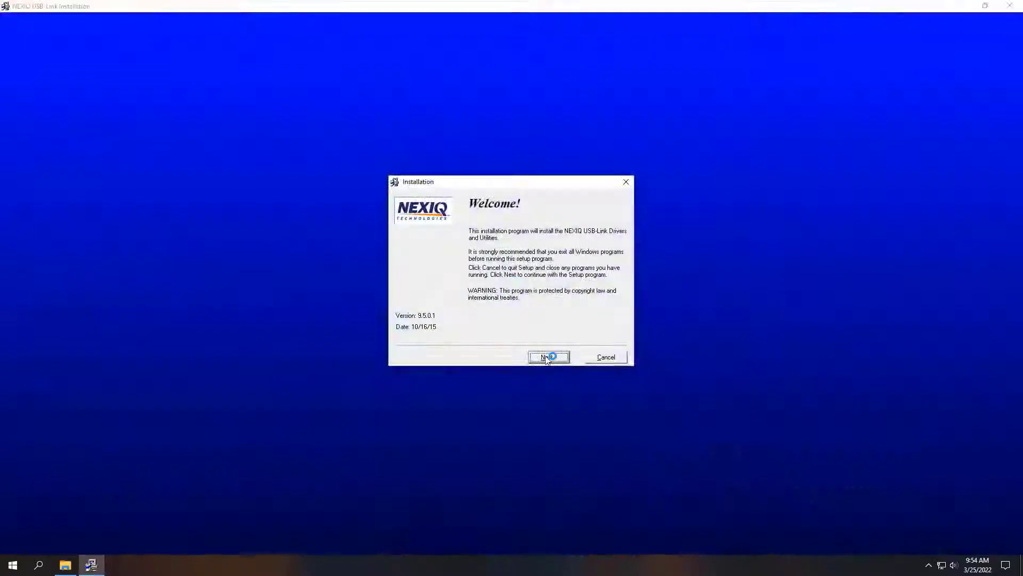
left_click(562, 355)
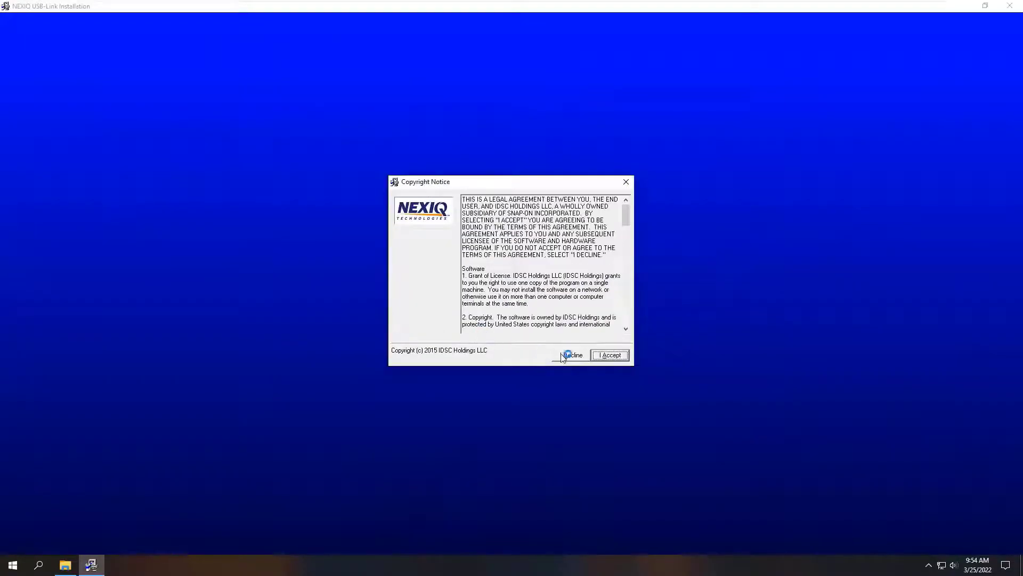
left_click(615, 359)
left_click(562, 356)
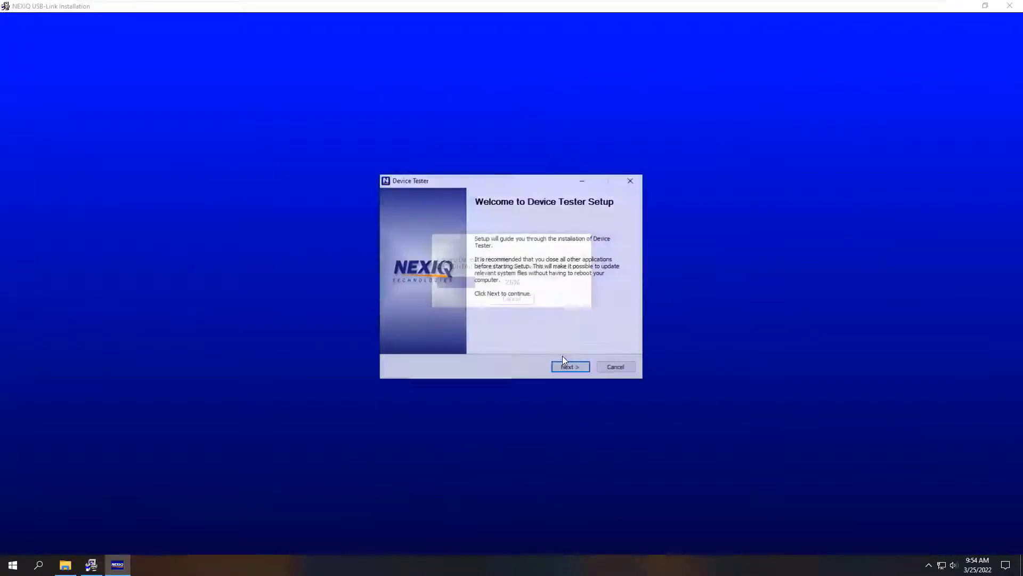
- Install the NEXIQ Device Tester with its setup wizard and finish it
left_click(572, 368)
left_click(572, 368)
left_click(572, 368)
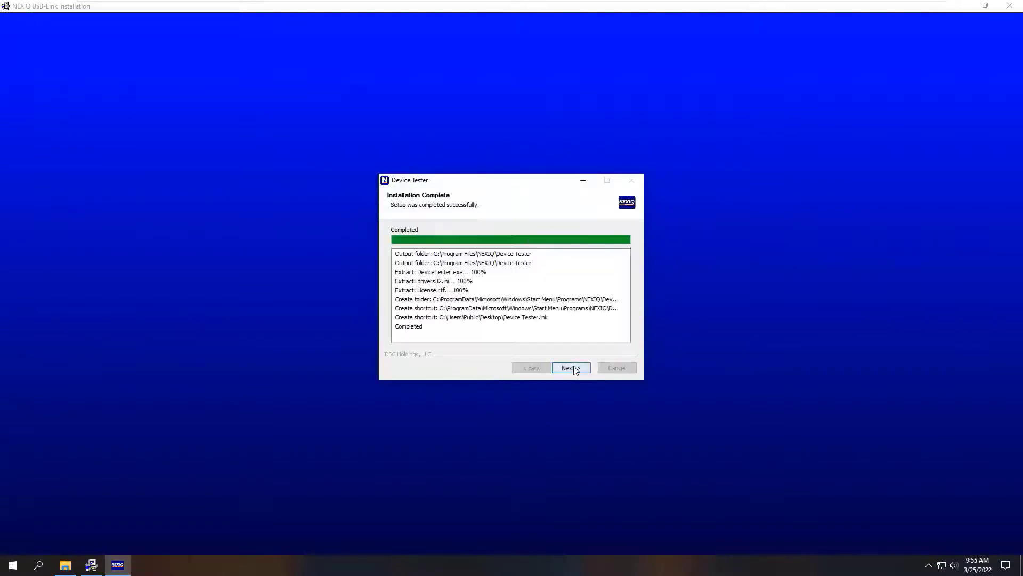
left_click(572, 367)
left_click(571, 368)
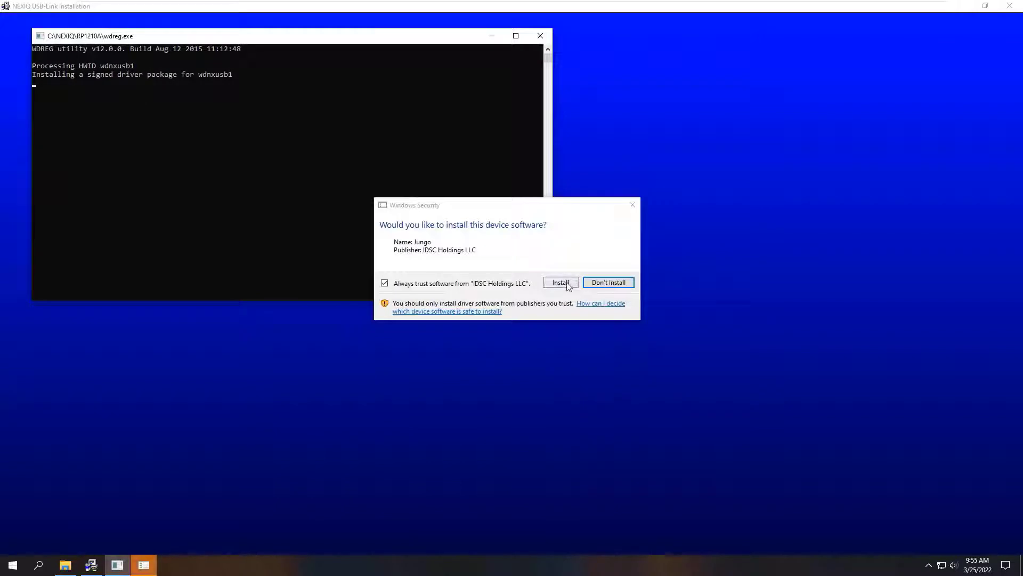
- Allow the IDSC Holdings LLC device software to install, finish the NEXIQ USB-Link installation and restart the computer
left_click(568, 286)
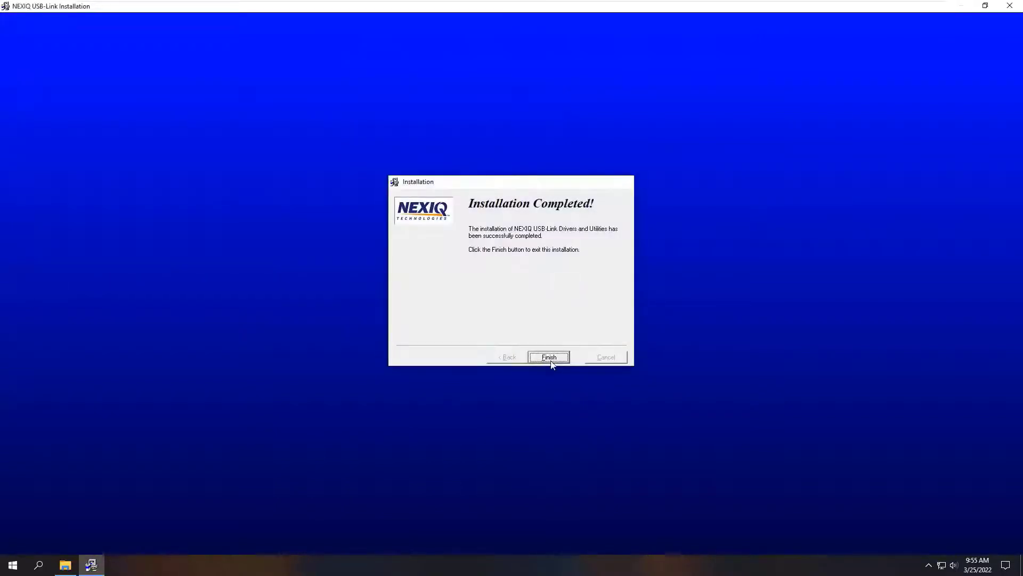
left_click(551, 358)
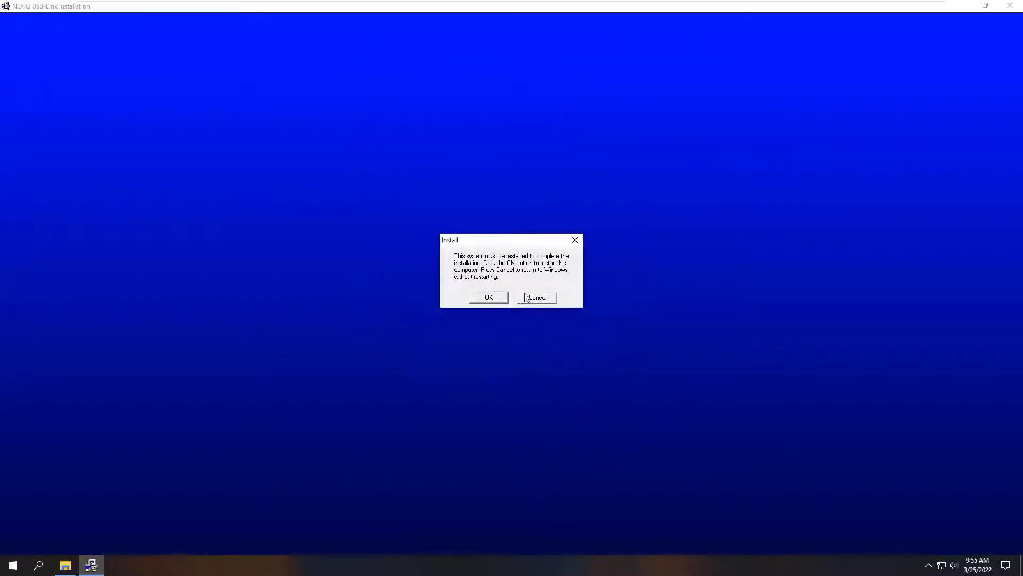
left_click(503, 297)
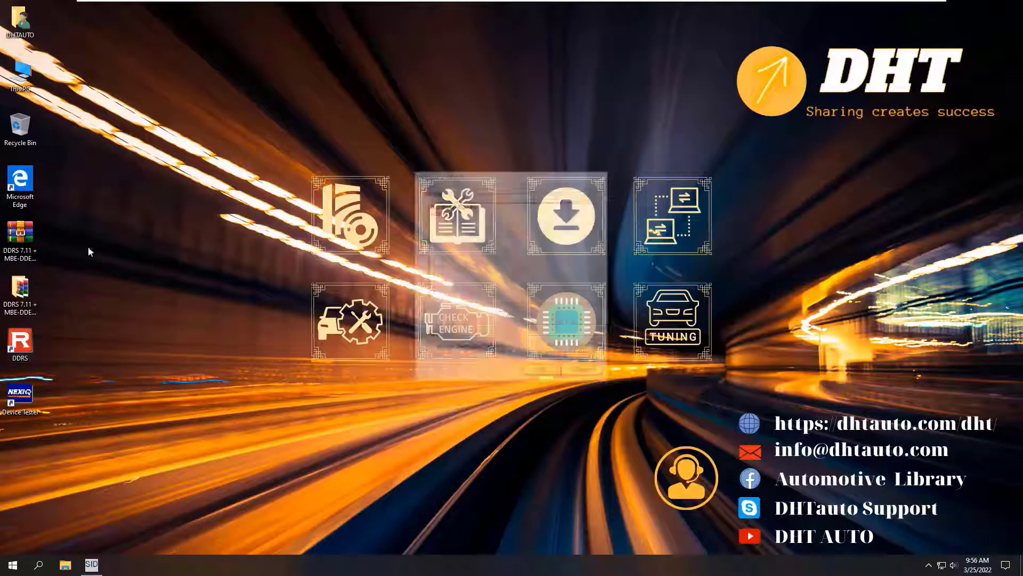
- Dismiss the SID configuration and replace Branding.dll in the DiagnosticLink program folder with the copy from the DDRS 7.11 folder, granting administrator permission
left_click(584, 372)
double_click(20, 290)
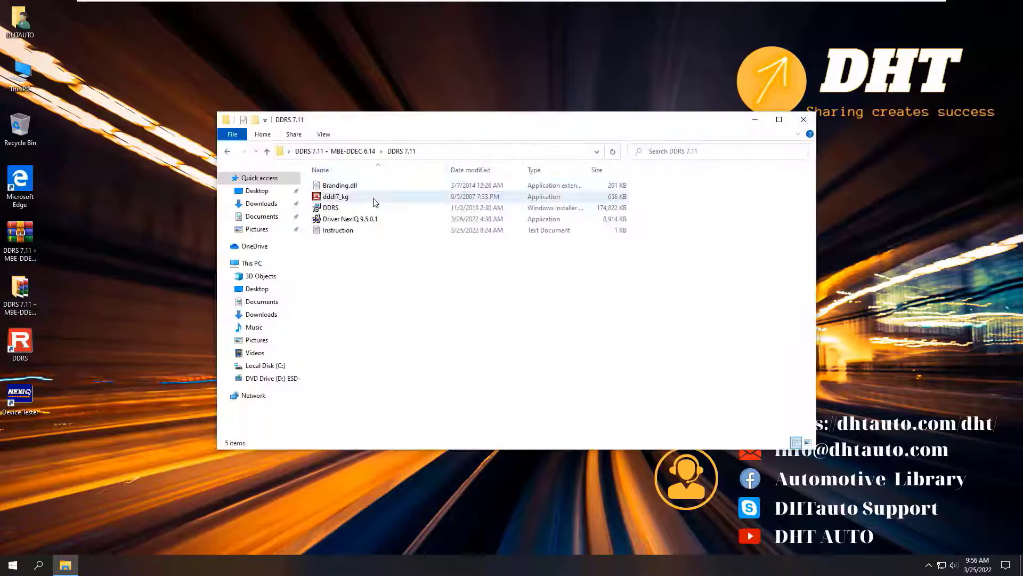
left_click(366, 186)
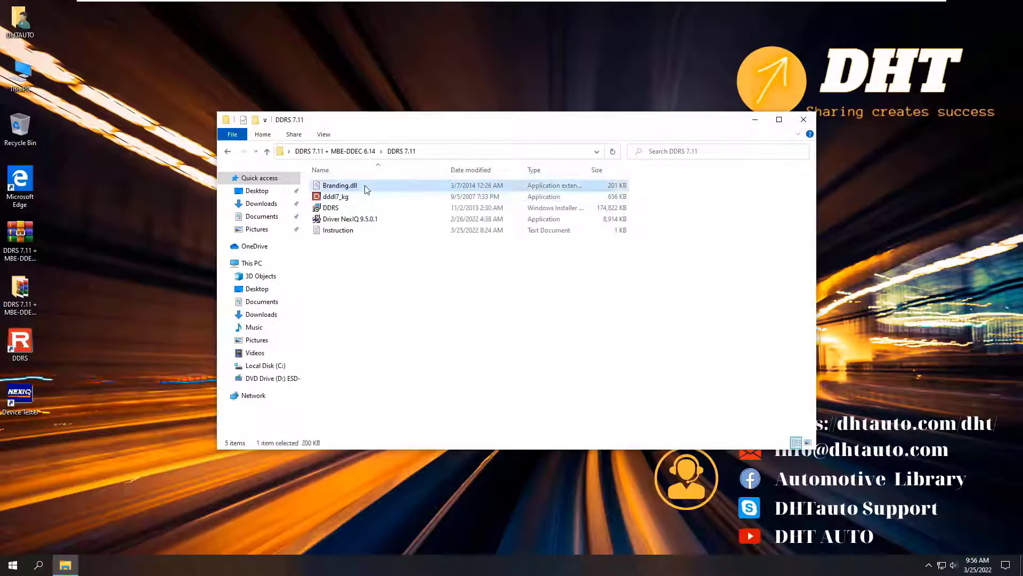
right_click(20, 343)
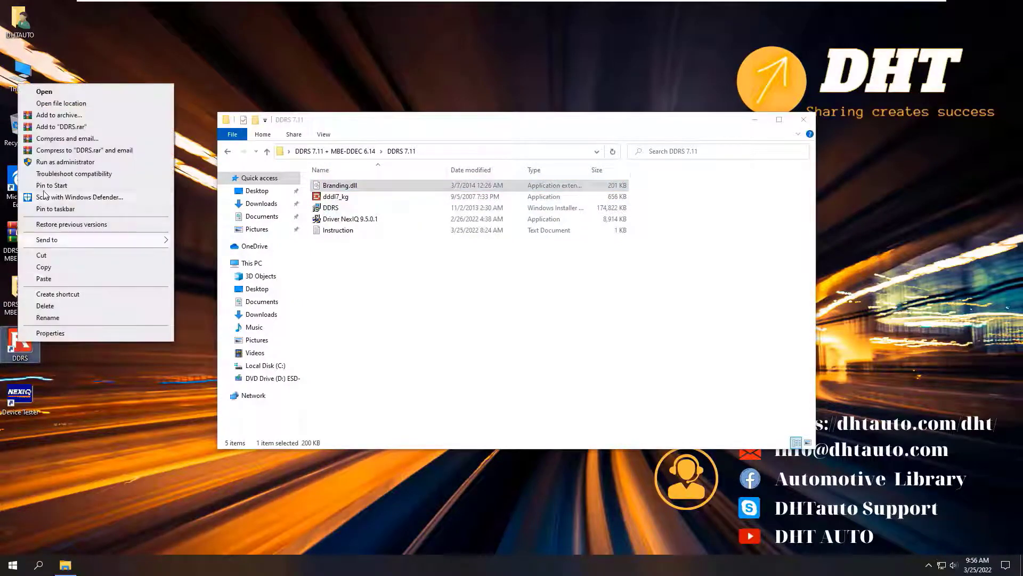
left_click(60, 103)
key("ctrl+v")
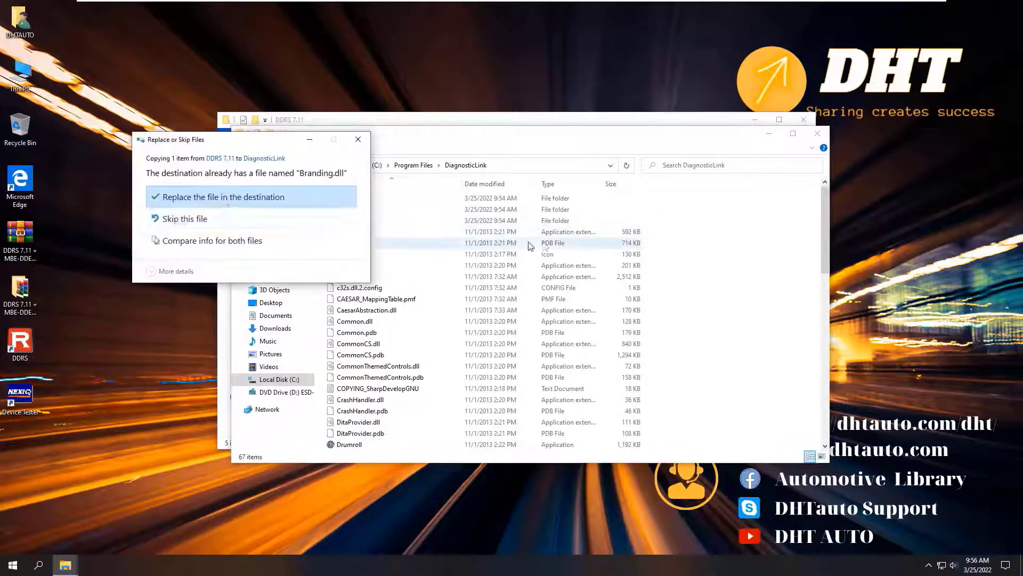
left_click(252, 196)
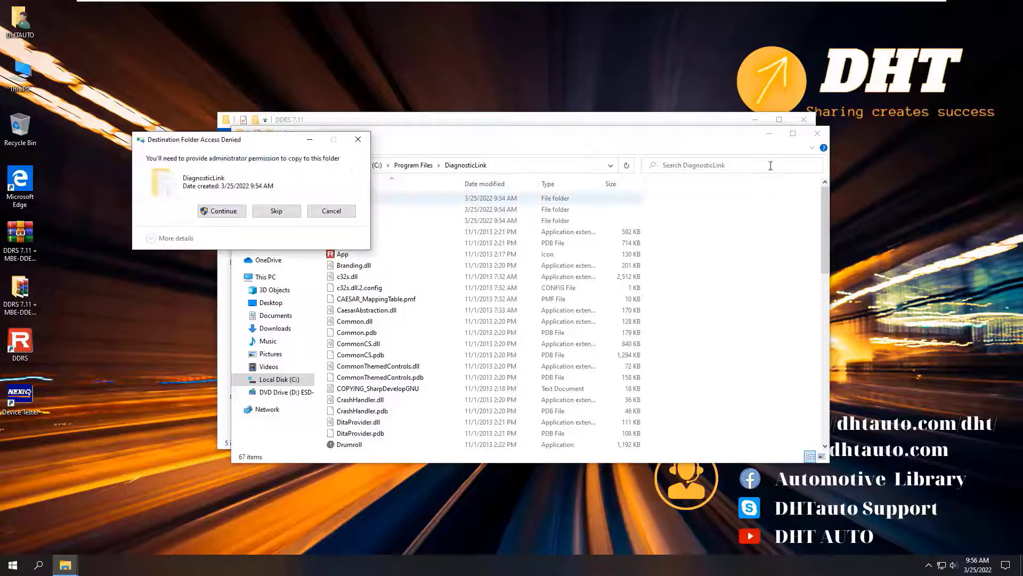
left_click(221, 210)
left_click(818, 134)
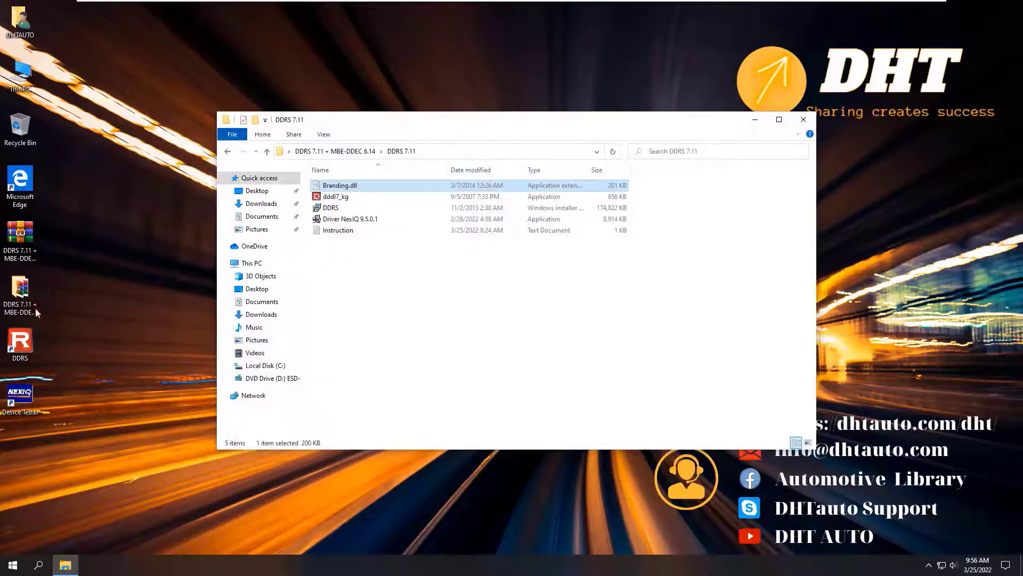
- End the Drumroll background process in Task Manager and close Task Manager
right_click(24, 346)
key("Escape")
right_click(315, 559)
left_click(342, 509)
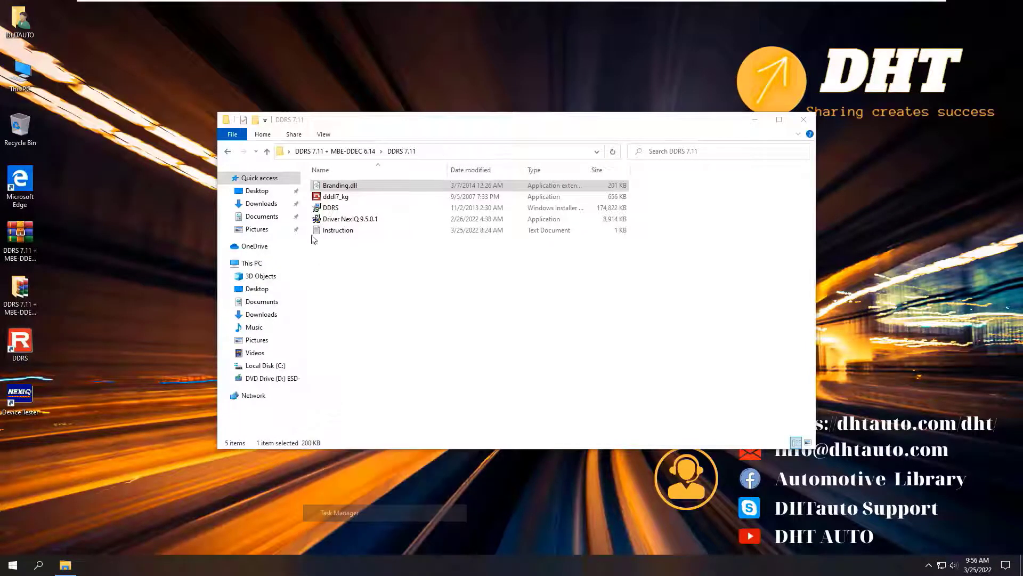
left_click(162, 307)
left_click(173, 348)
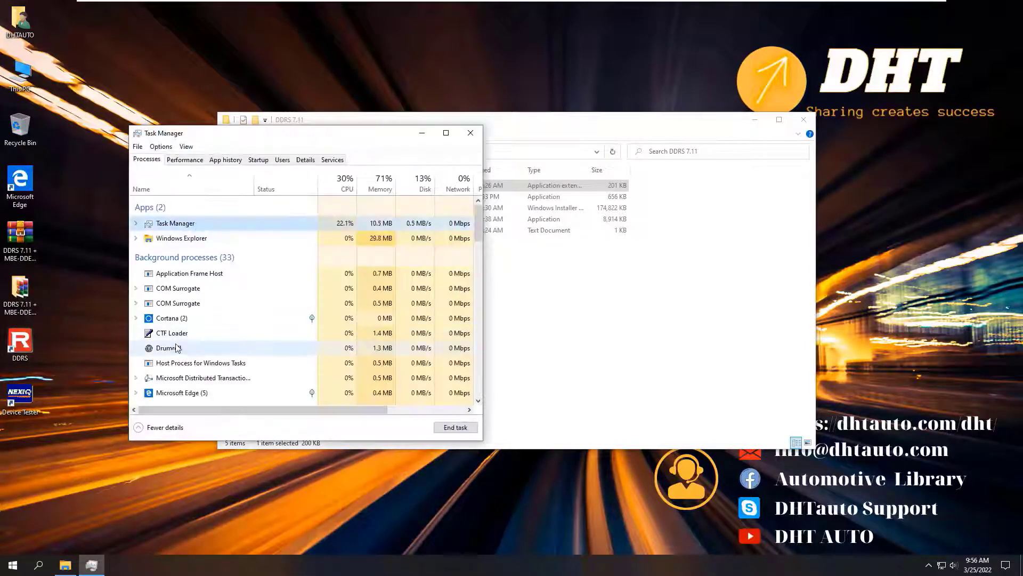
left_click(455, 426)
key("alt+F4")
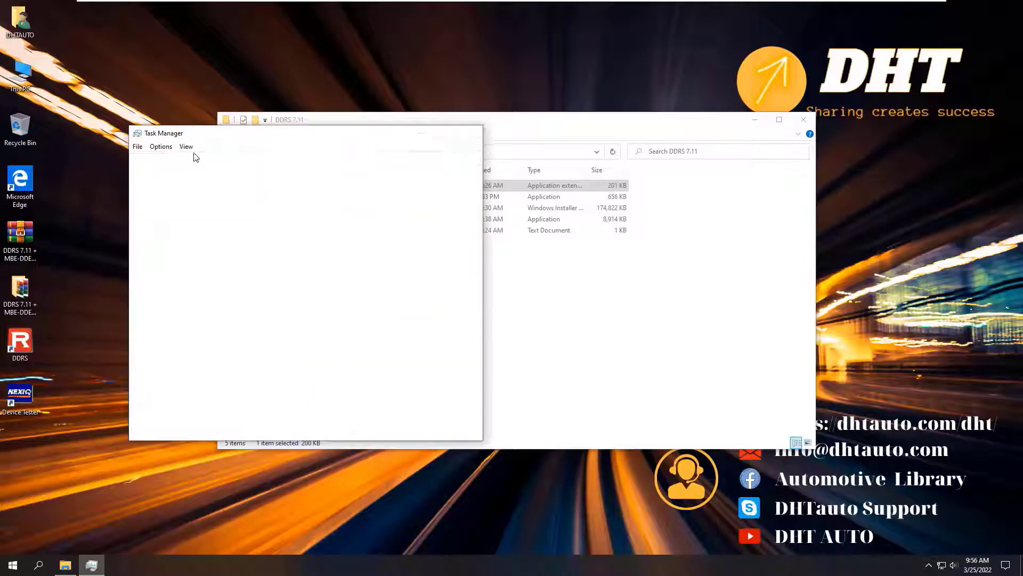
- Launch DDRS and choose Bluetooth USB-Link as the device in the SID configuration
right_click(106, 211)
left_click(24, 336)
double_click(24, 335)
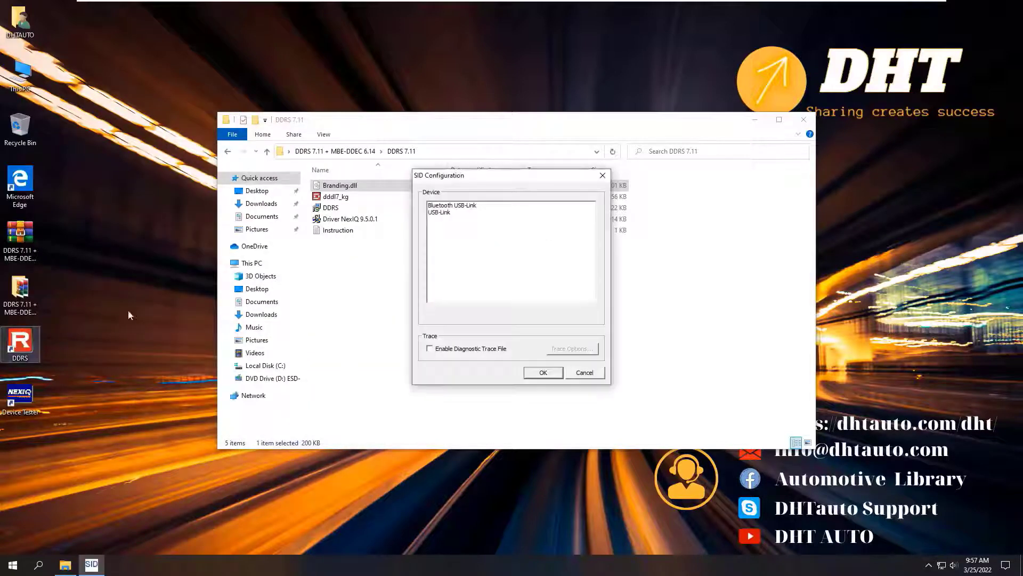
left_click(454, 207)
left_click(540, 370)
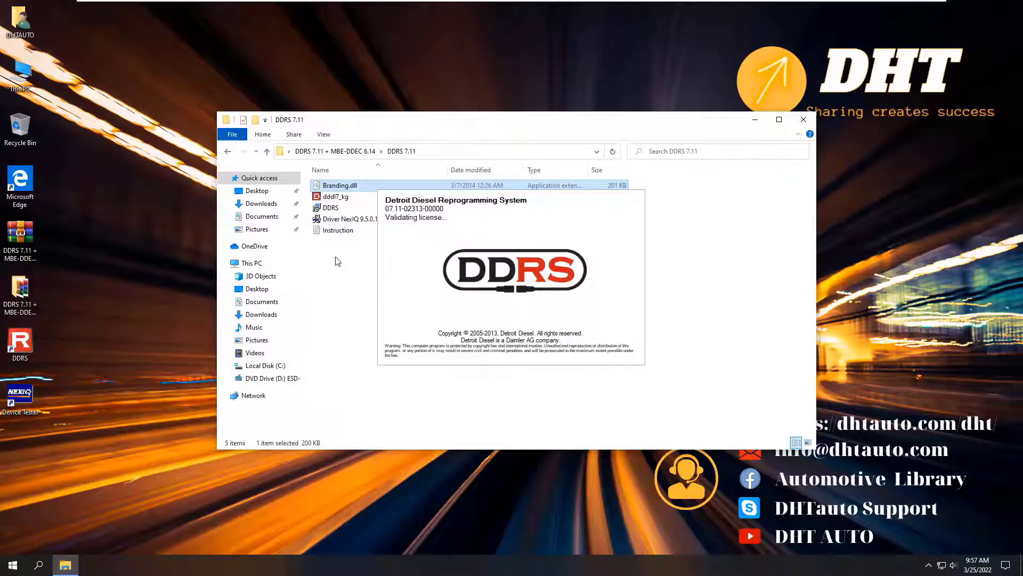
- Open dddl7_kg from the DDRS 7.11 folder and generate an access code from the Computer ID in the License dialog
left_click(336, 197)
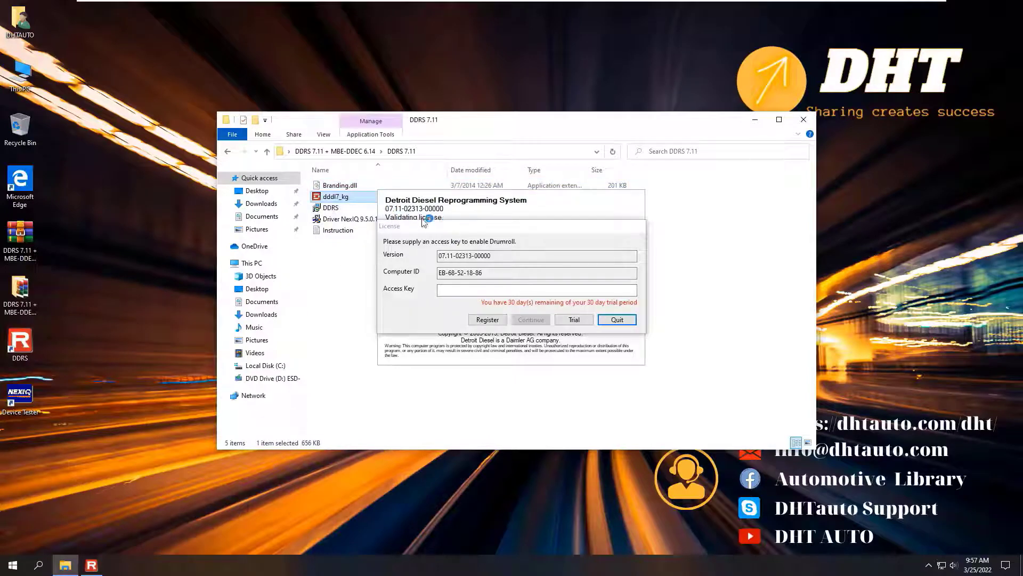
left_click_drag(483, 273, 416, 269)
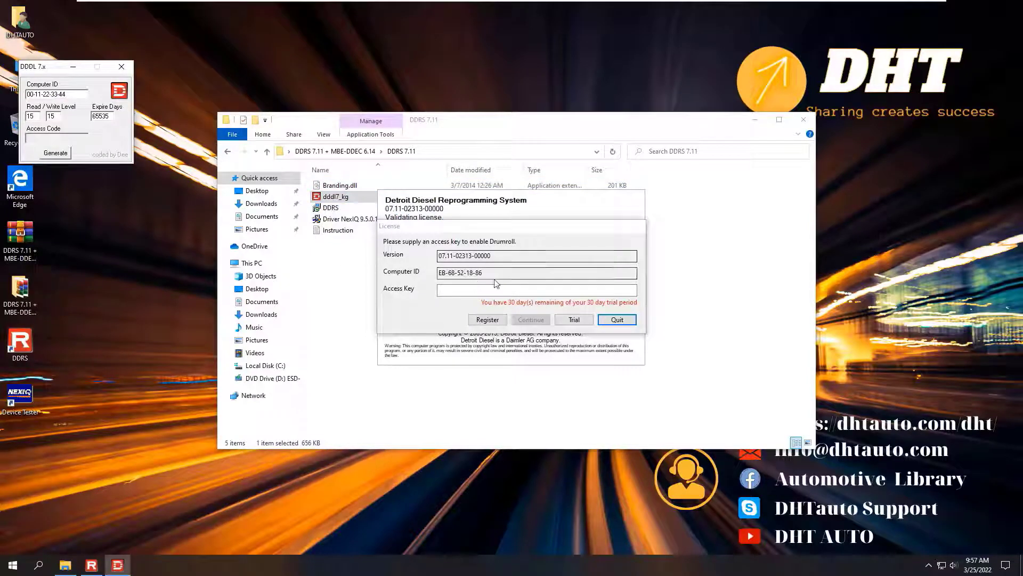
left_click(63, 134)
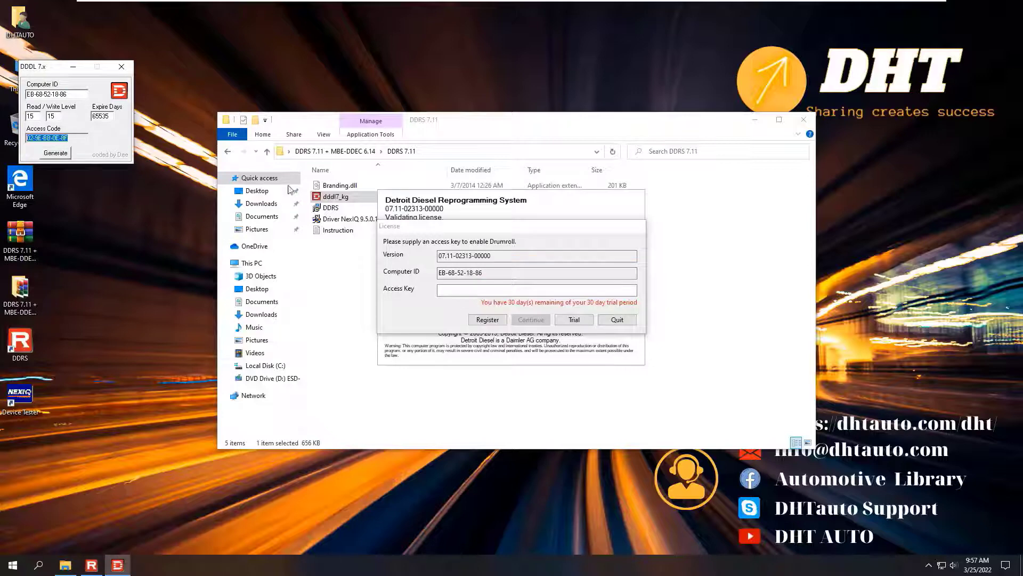
- Paste the generated access code as the DDRS access key, register the license and close the DDDL 7.x generator
left_click(528, 290)
key("ctrl+v")
left_click(542, 318)
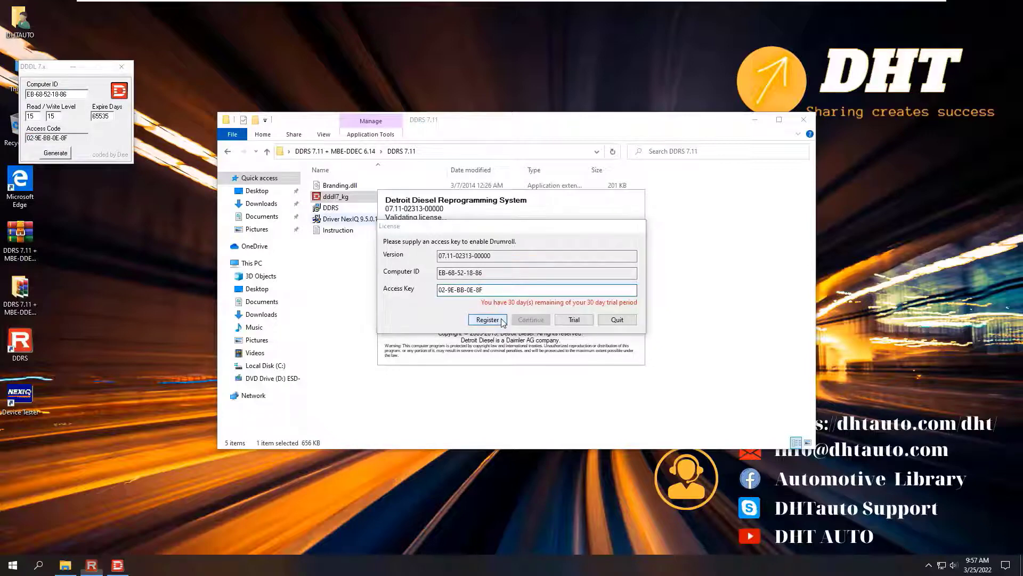
left_click(122, 66)
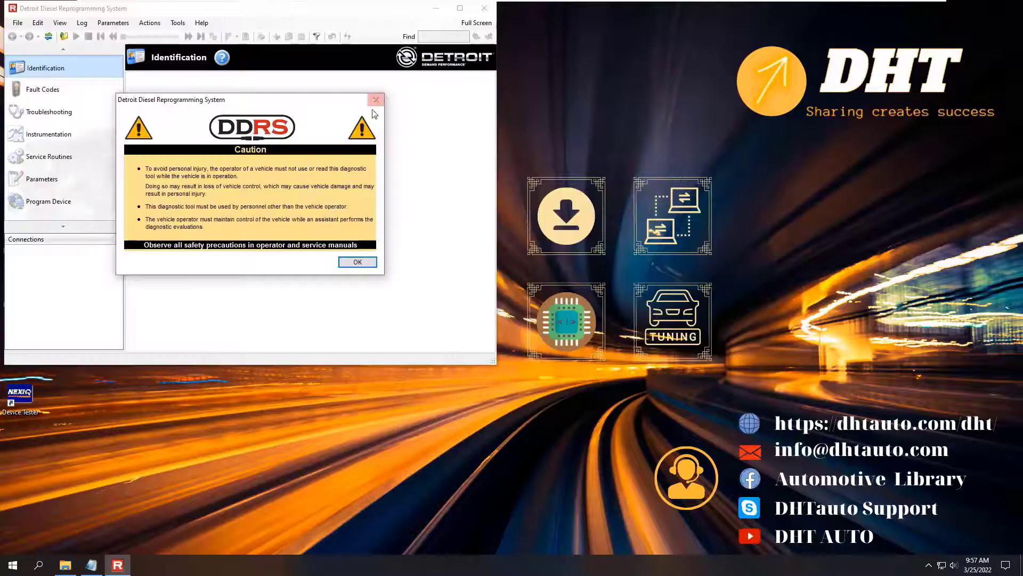
- Dismiss the DDRS caution notice and maximize the Detroit Diesel Reprogramming System window
left_click(376, 100)
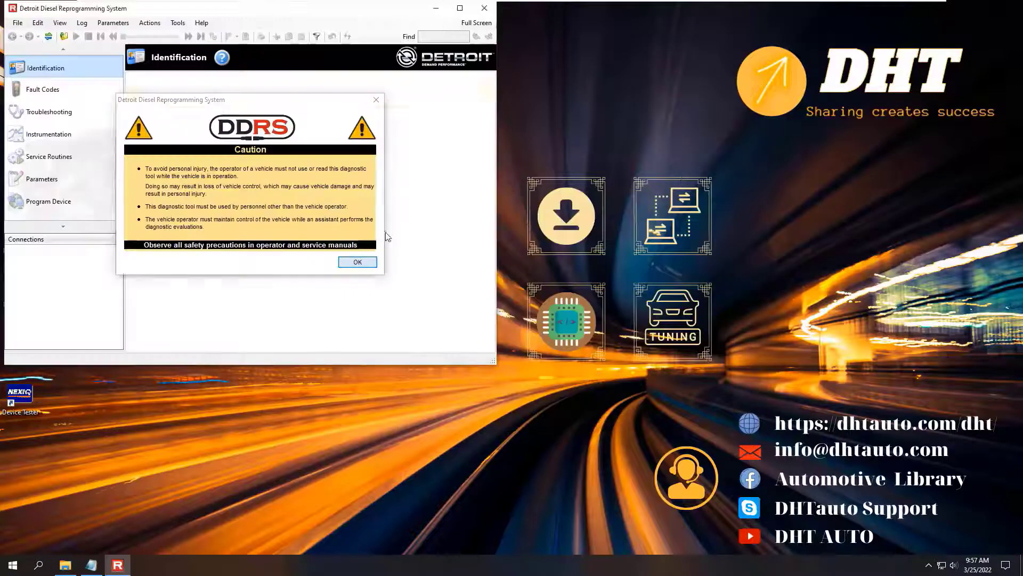
left_click(460, 9)
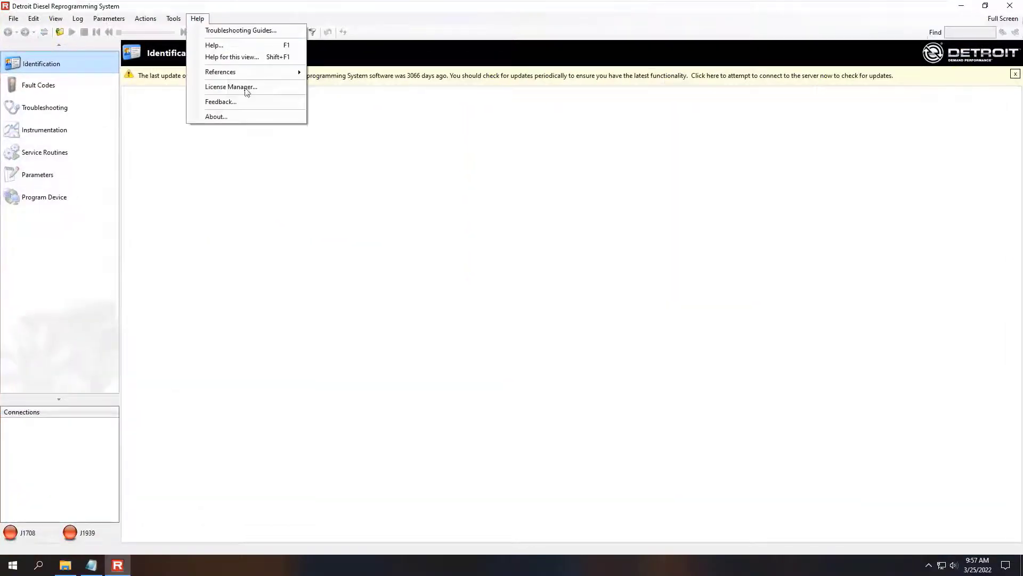
- Review the component versions and update information in the About Detroit Diesel Reprogramming System details and close them
left_click(246, 116)
scroll(666, 238, "down", 1)
scroll(667, 239, "down", 15)
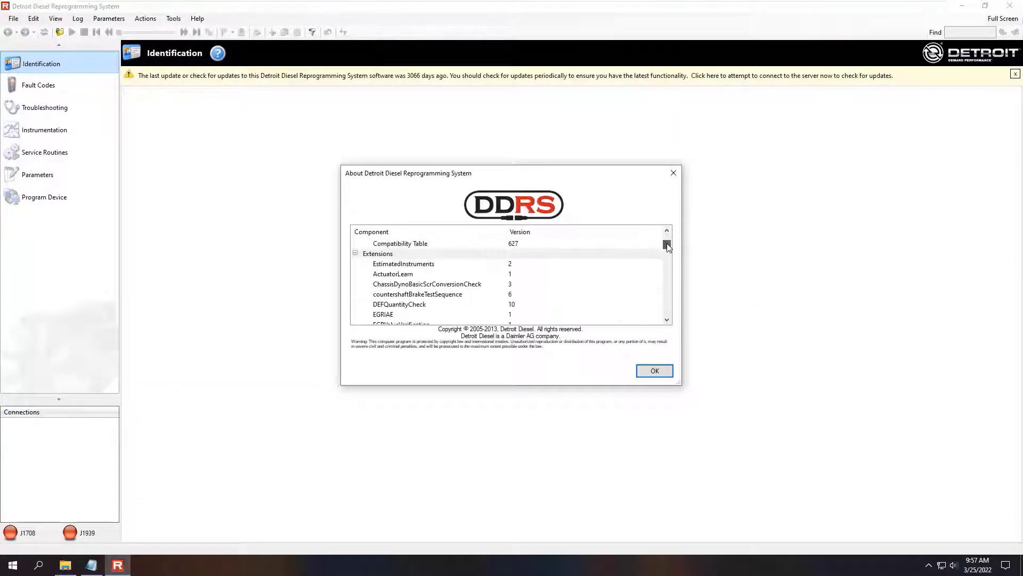
scroll(668, 303, "down", 5)
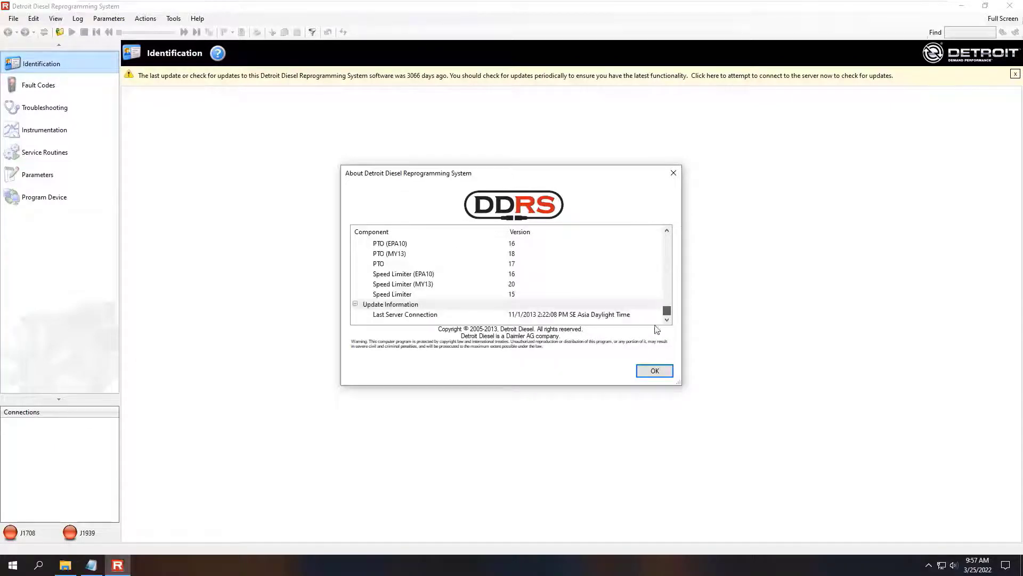
left_click(655, 370)
- View the list of available troubleshooting guides and close it without opening a guide
left_click(197, 19)
left_click(299, 48)
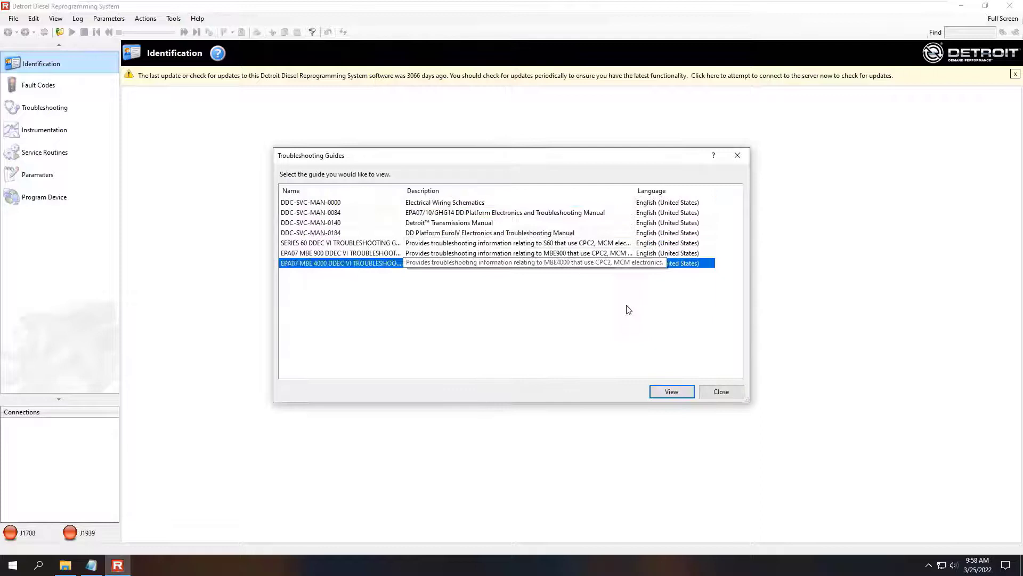
left_click(721, 391)
left_click(14, 19)
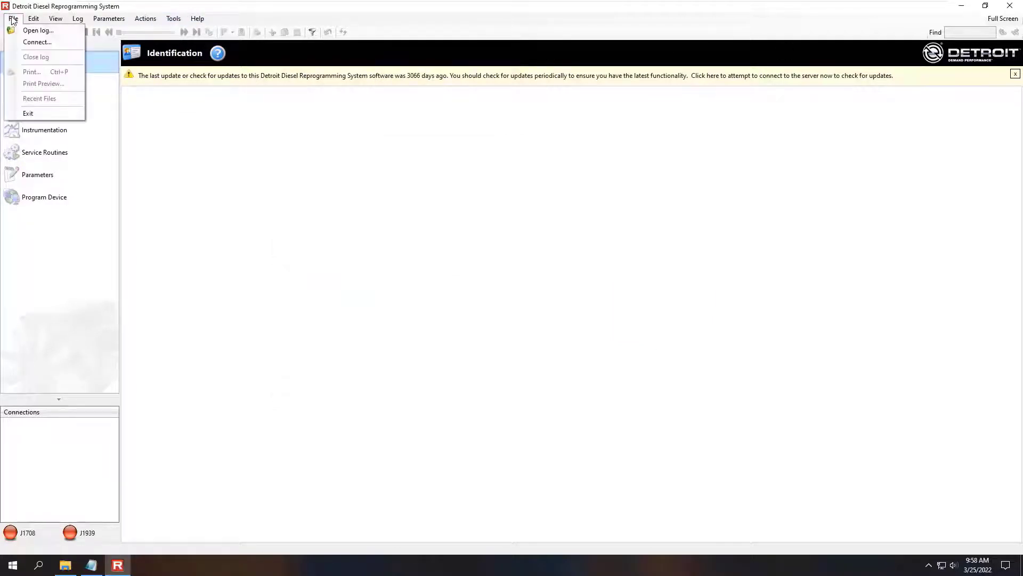
left_click(144, 20)
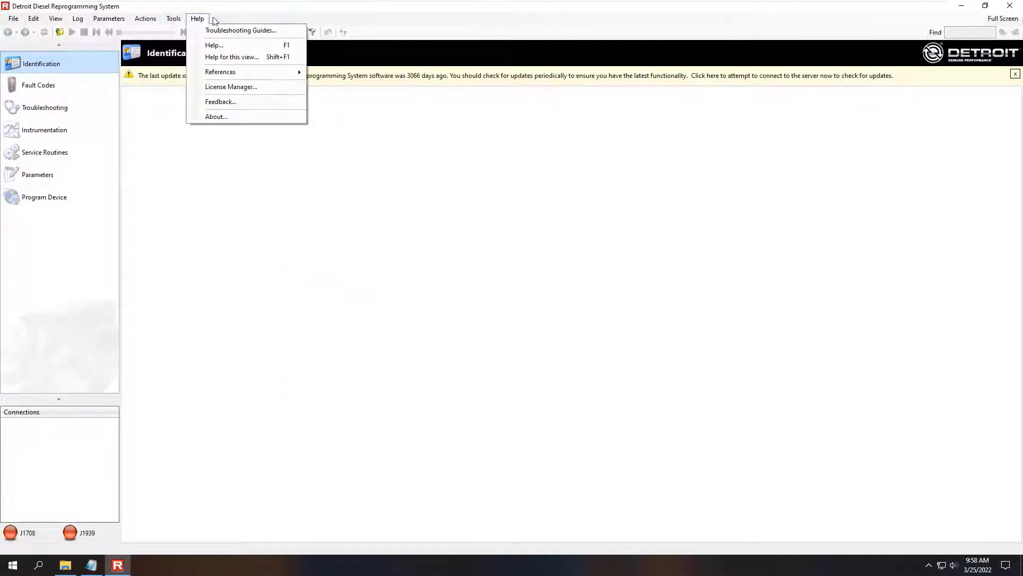
left_click(554, 188)
- Exit the Detroit Diesel Reprogramming System, ending its Drumroll task in Task Manager, and close Task Manager
left_click(1010, 6)
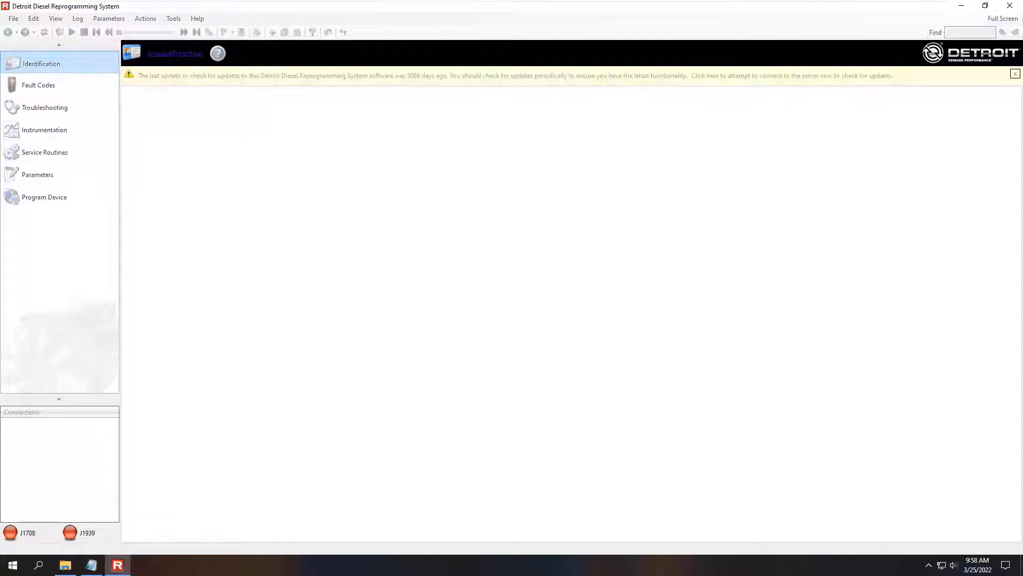
right_click(316, 570)
left_click(341, 516)
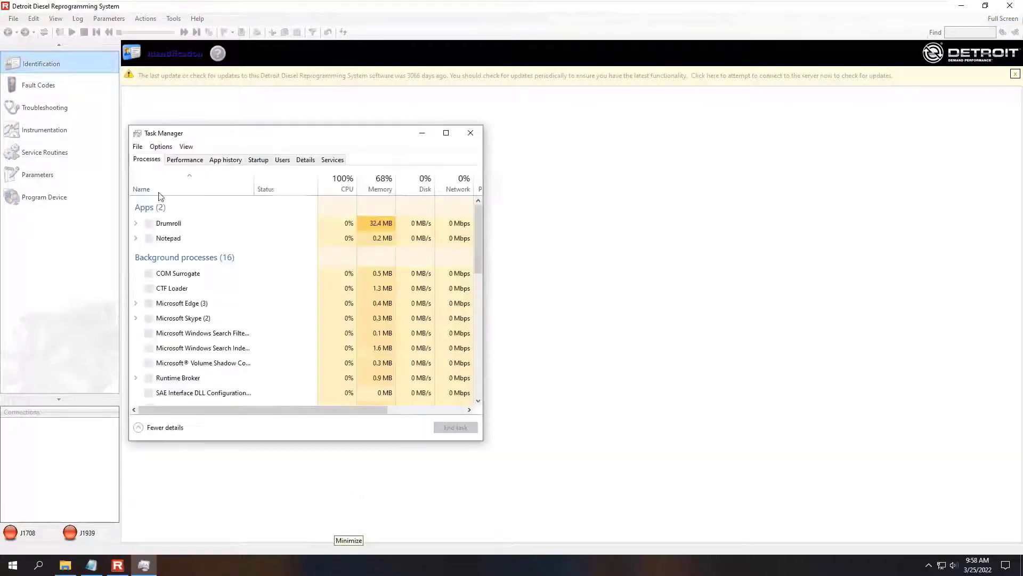
left_click(171, 228)
left_click(455, 426)
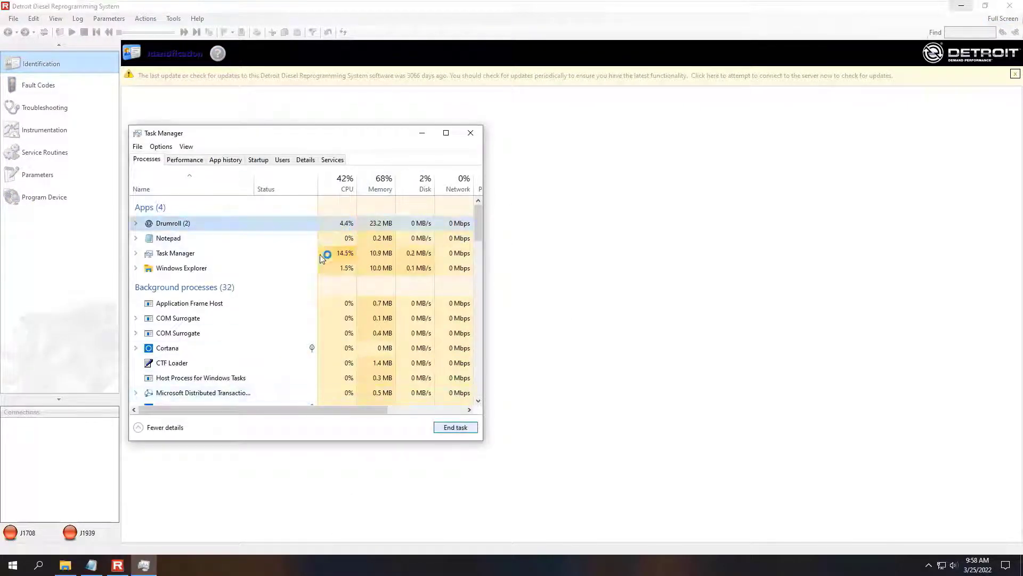
left_click(244, 223)
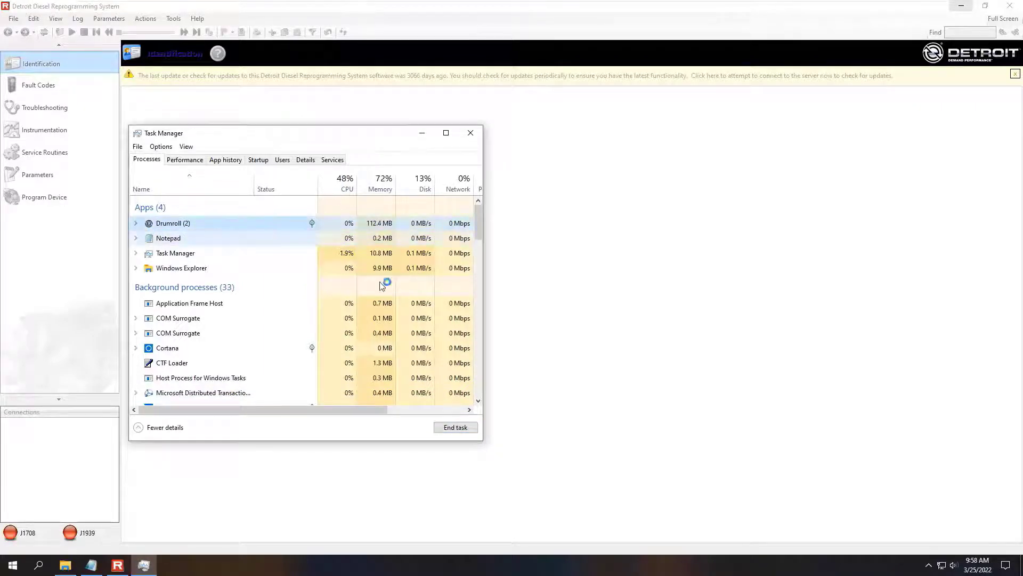
left_click(471, 132)
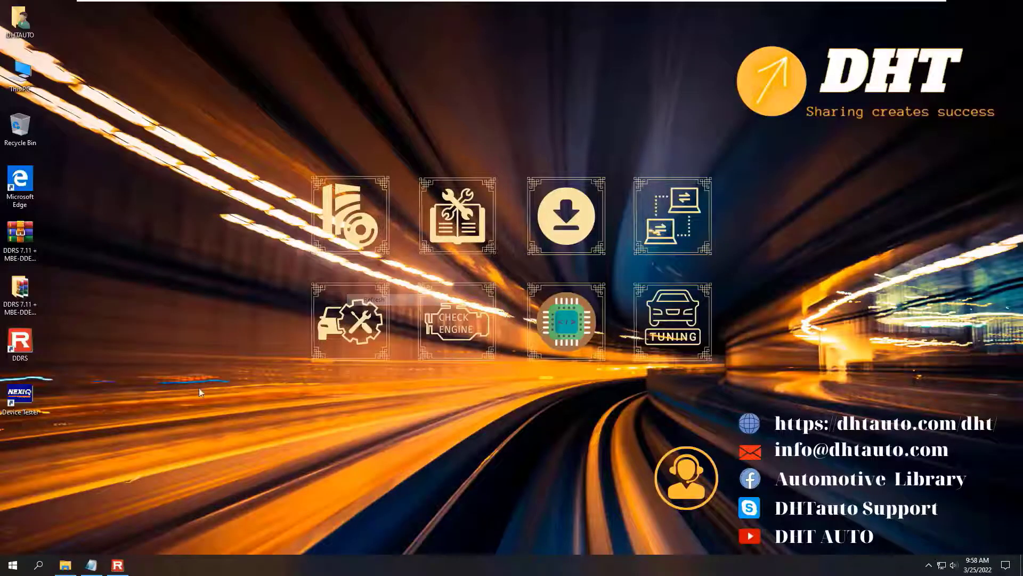
- Select the DDEC Reprogramming System folder in MBE-DDEC 6.14 and check the Instruction file for its destination
left_click(65, 565)
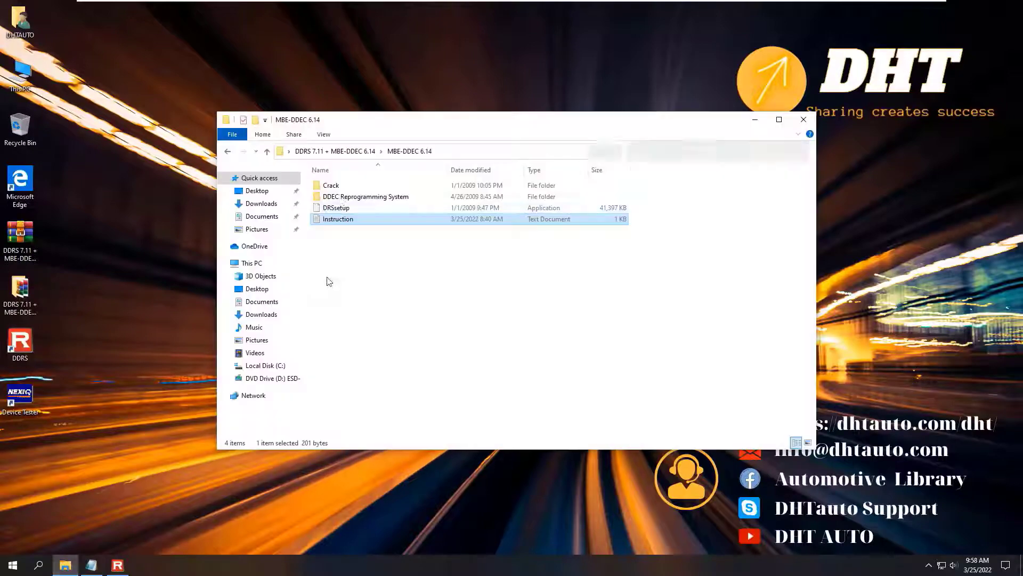
left_click(343, 199)
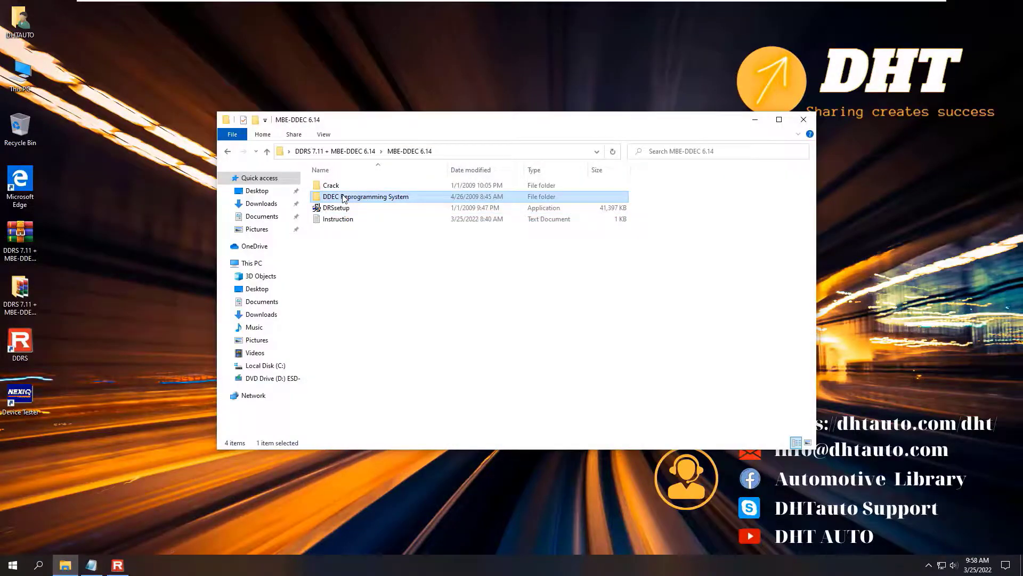
left_click(96, 563)
left_click(770, 78)
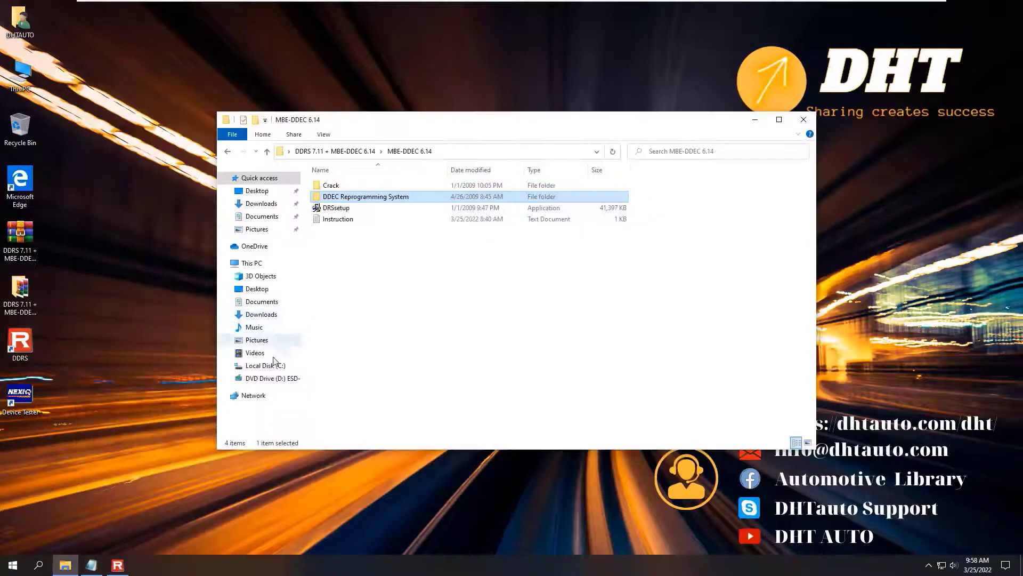
- Create a new folder named Detroit Diesel on Local Disk (C:), following the path in the Instruction file
left_click(265, 365)
left_click(91, 565)
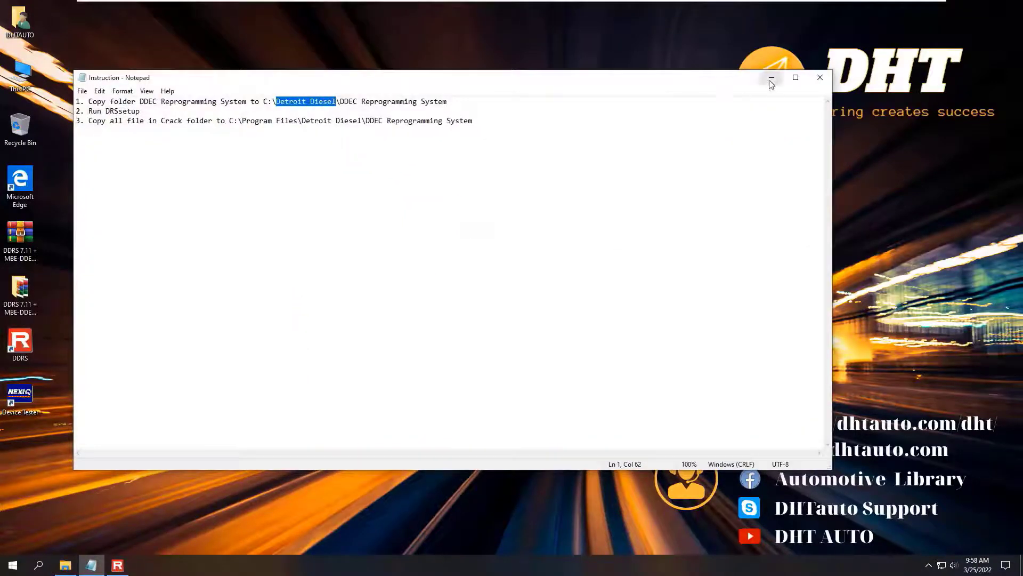
left_click(771, 80)
right_click(347, 287)
mouse_move(391, 386)
left_click(468, 388)
type("Detroit Diesel")
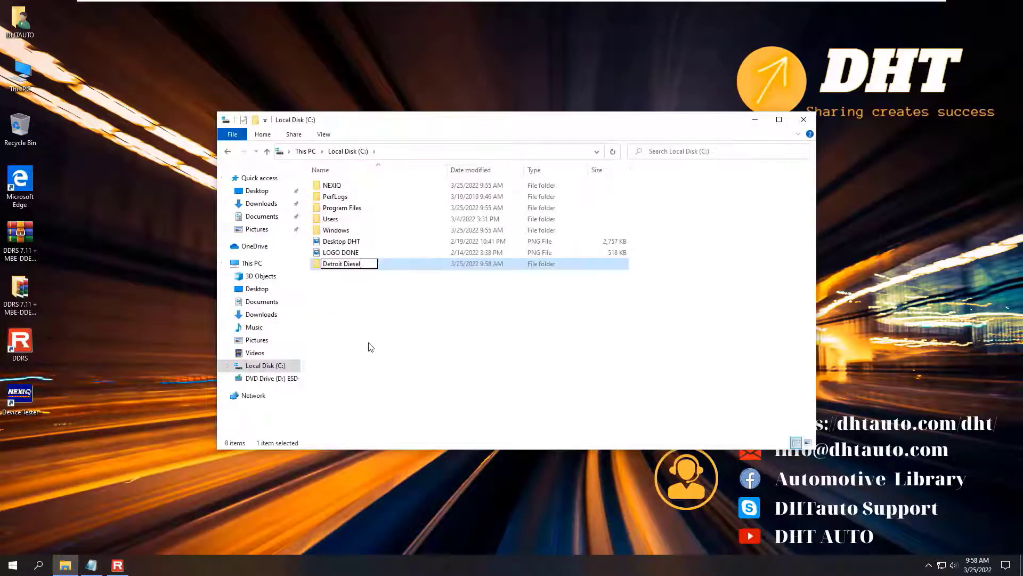
key("Return")
- Copy the DDEC Reprogramming System folder from MBE-DDEC 6.14 into C:\Detroit Diesel and minimize the windows while it copies
left_click(91, 565)
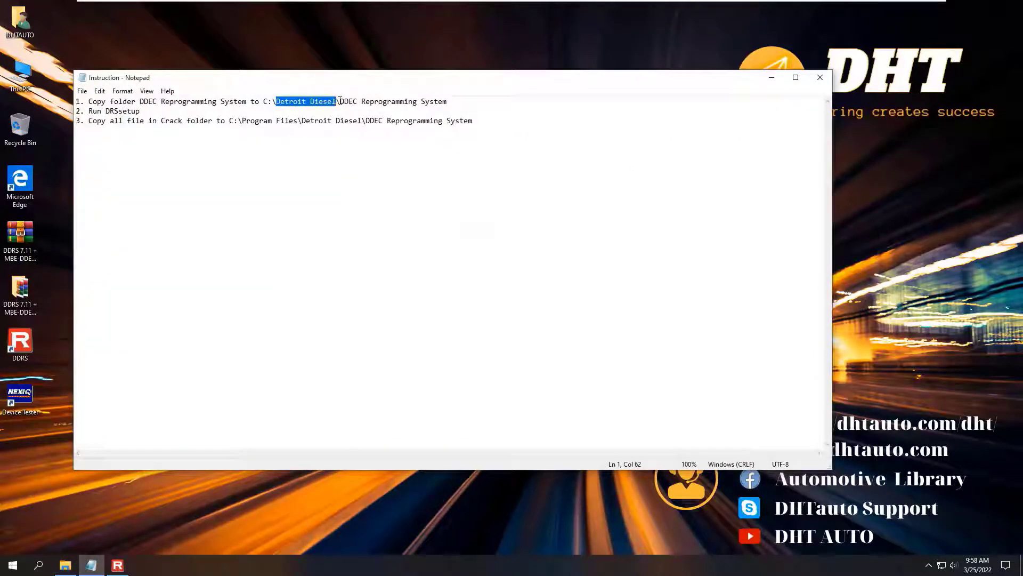
left_click_drag(339, 101, 447, 101)
left_click(772, 77)
left_click(228, 152)
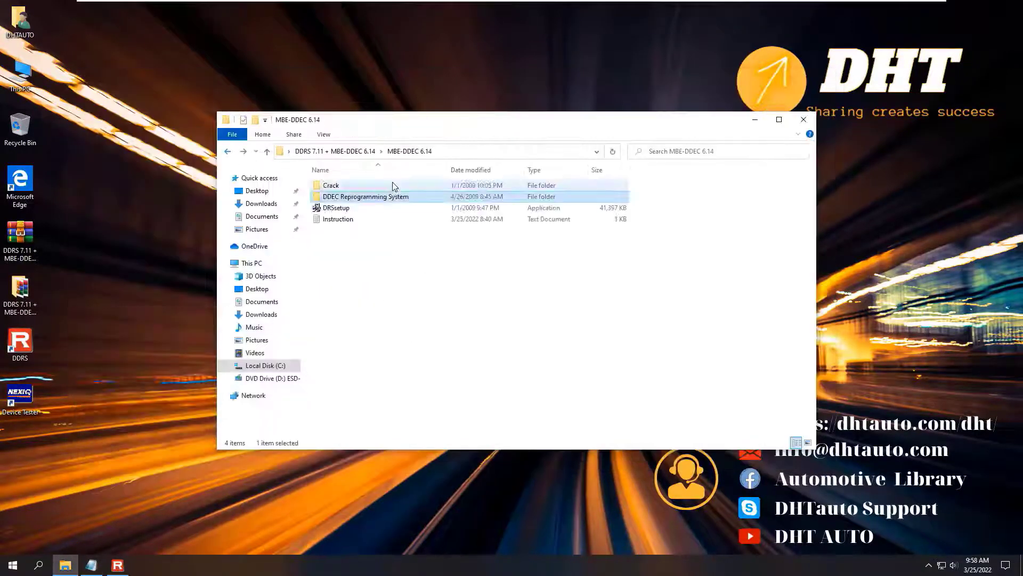
left_click(282, 367)
left_click(358, 186)
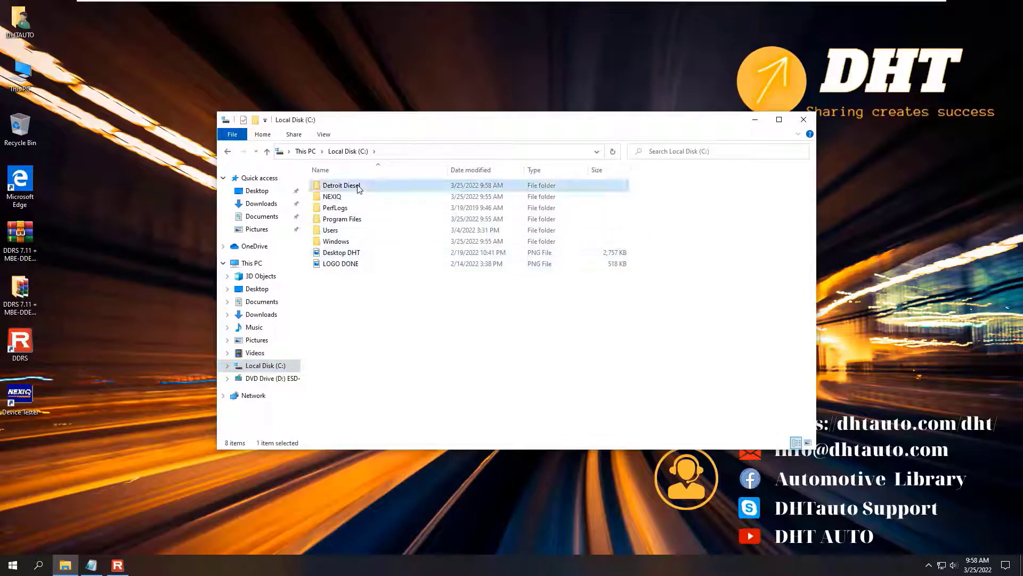
double_click(358, 187)
key("ctrl+v")
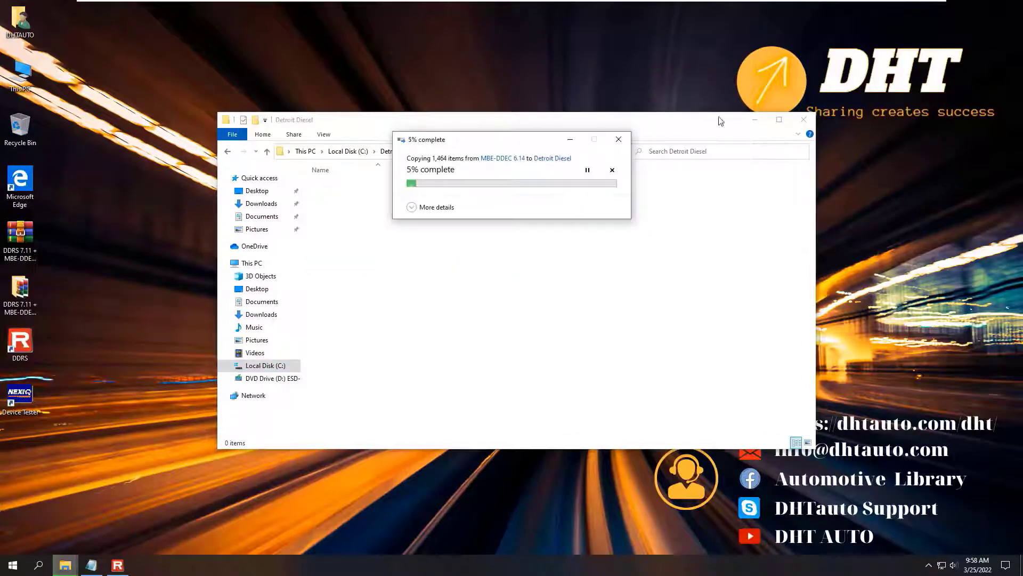
left_click(720, 118)
left_click(755, 119)
left_click(571, 139)
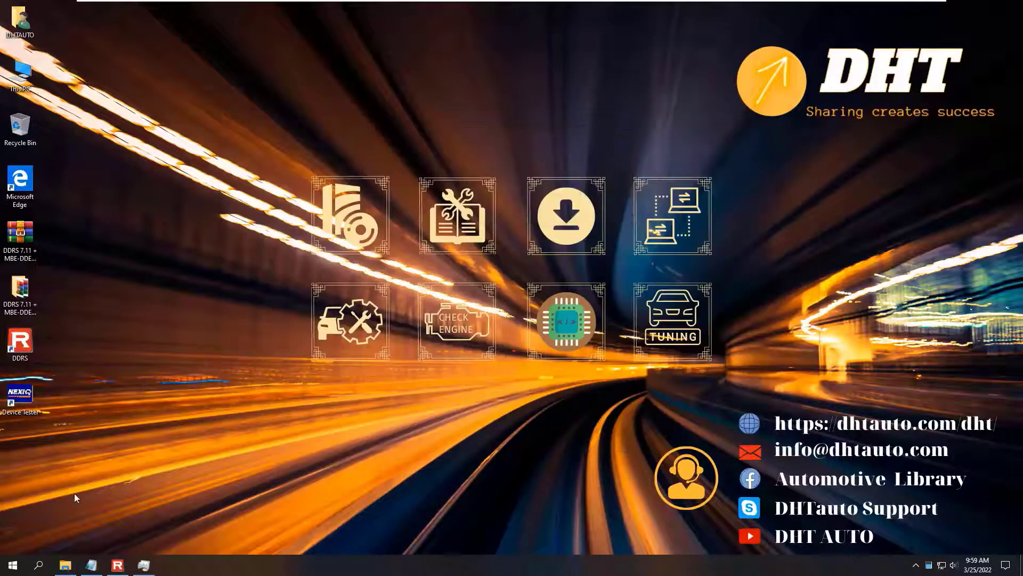
- Check C:\Detroit Diesel for the copied DDEC Reprogramming System folder
left_click(65, 565)
right_click(382, 231)
key("Escape")
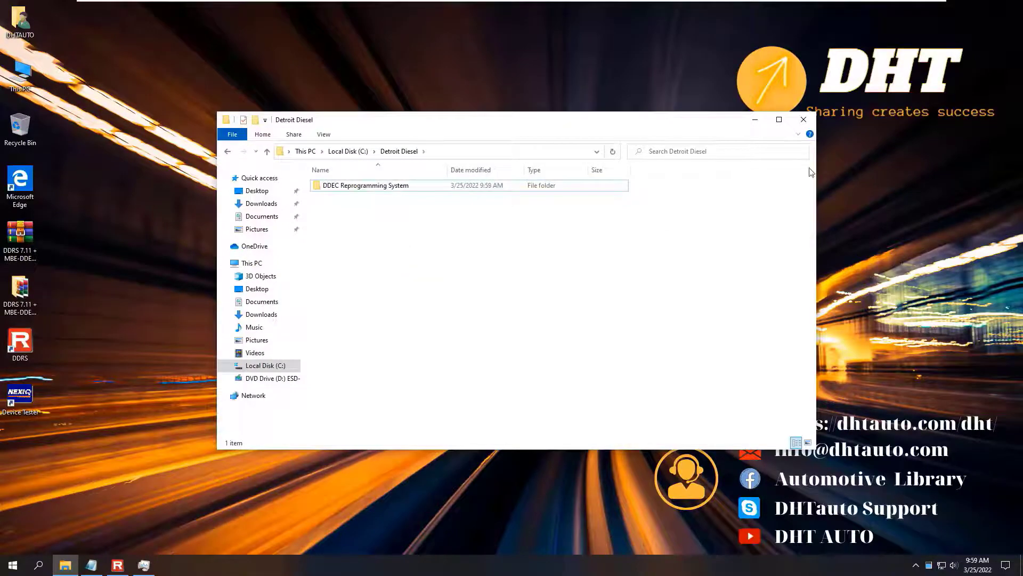
left_click(65, 565)
- Launch DRSsetup from the MBE-DDEC 6.14 folder inside the DDRS 7.11 + MBE-DDEC 6.14 desktop folder
double_click(20, 291)
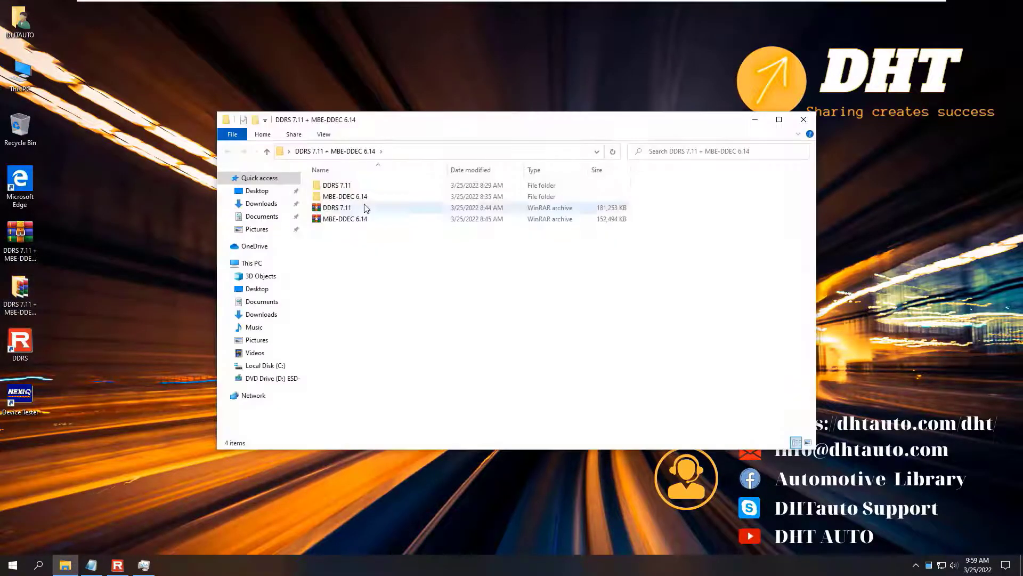
double_click(365, 197)
left_click(366, 197)
double_click(367, 197)
left_click(233, 149)
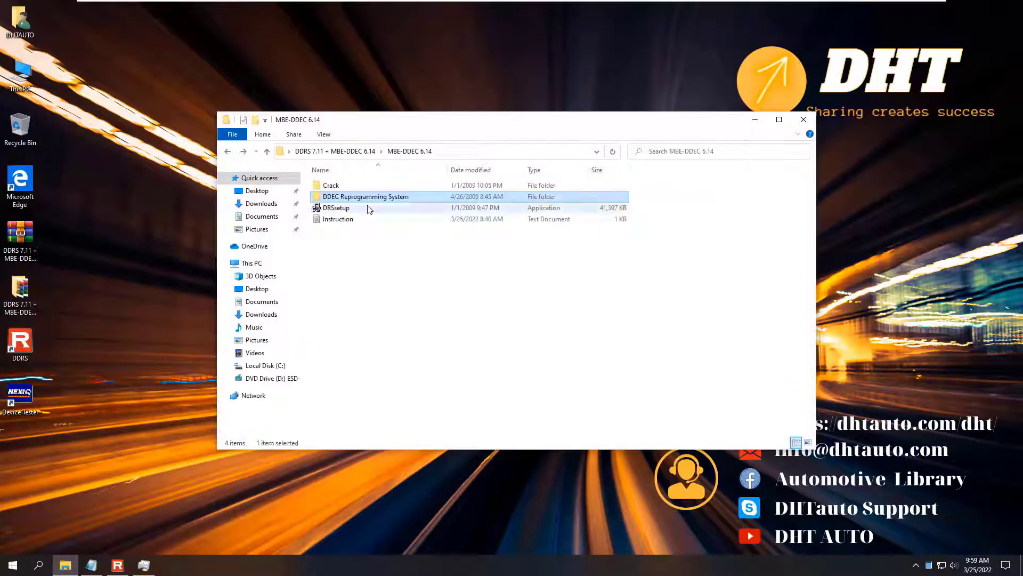
left_click(343, 208)
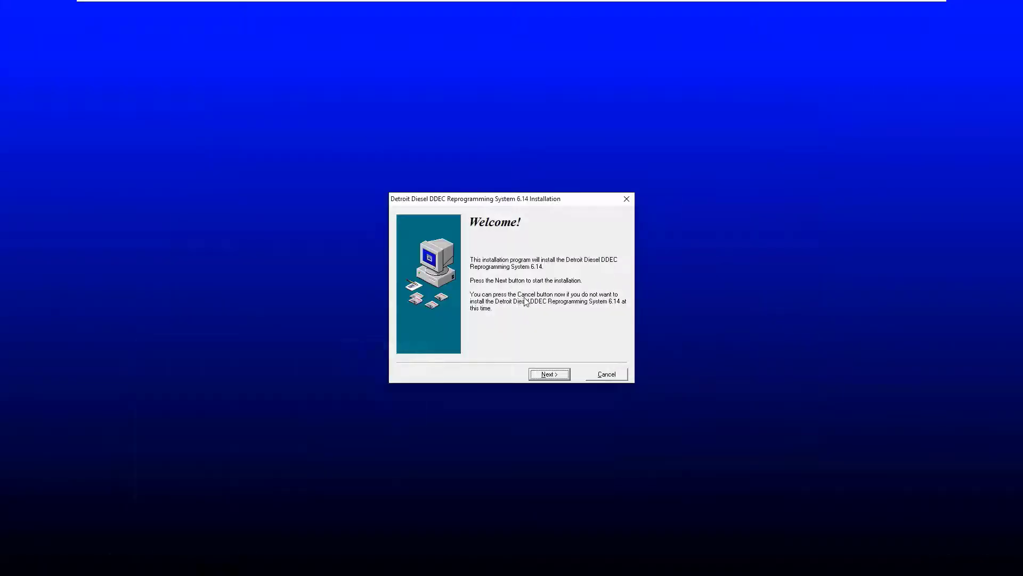
- Install DDEC Reprogramming System 6.14 with the default data files directory and exit the bundled NEXIQ USB-Link 4.2 setup
left_click(559, 375)
left_click(559, 375)
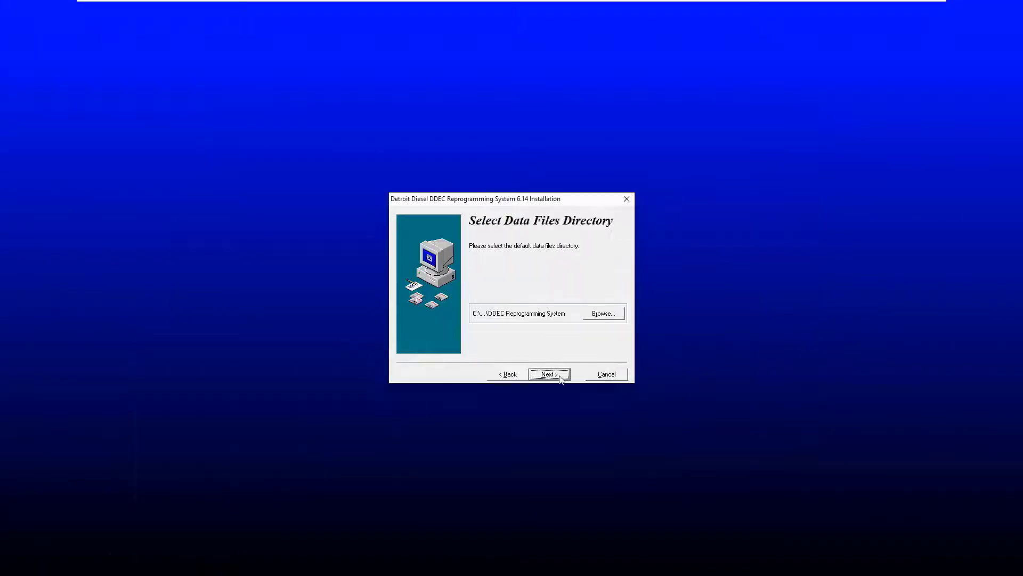
left_click(559, 375)
left_click(560, 375)
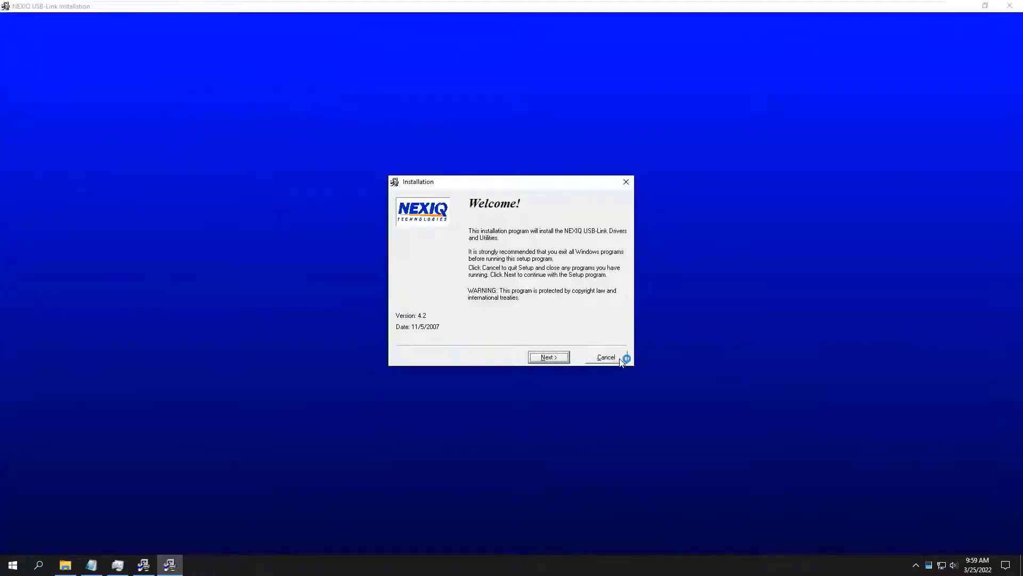
left_click(618, 357)
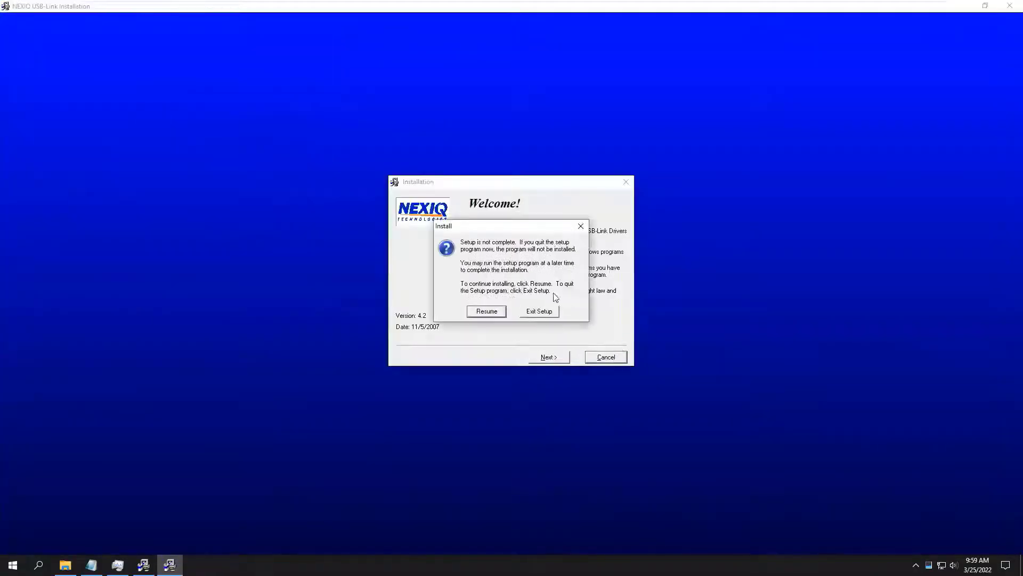
left_click(544, 311)
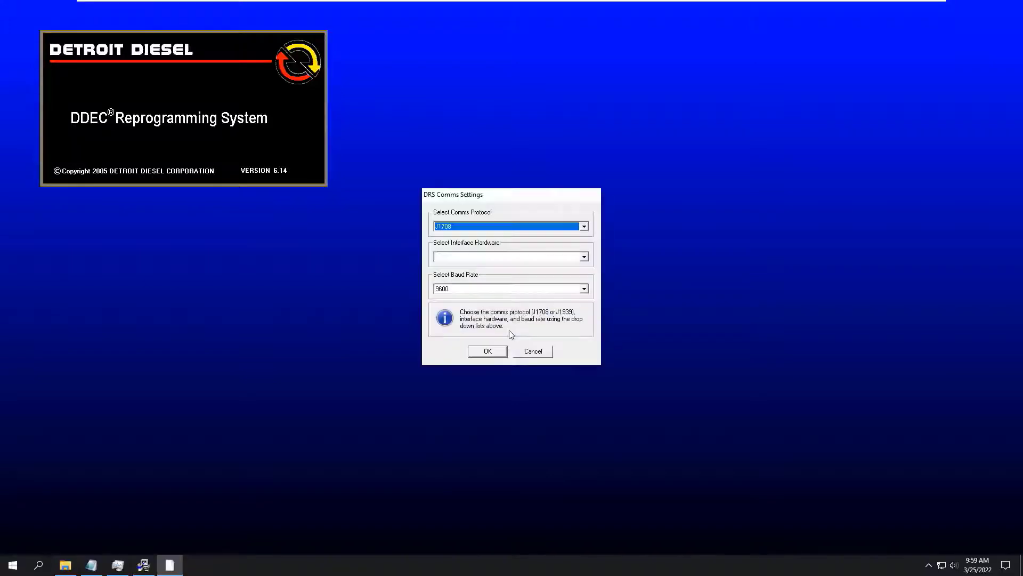
- Choose USB-Link as the interface hardware in DRS Comms Settings and finish the installation without restarting the computer
left_click(525, 258)
scroll(562, 266, "up", 2)
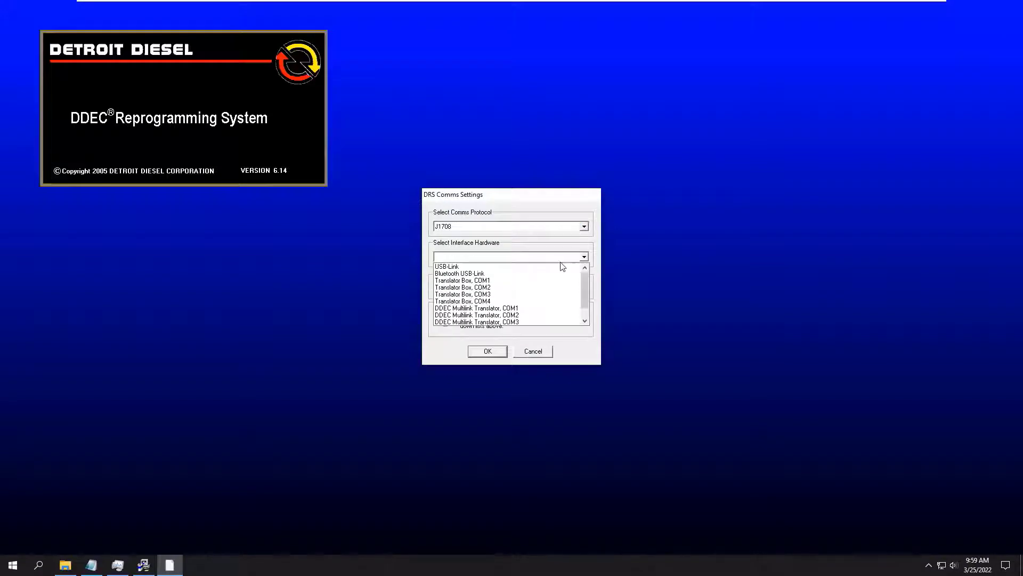
left_click(562, 263)
left_click(487, 351)
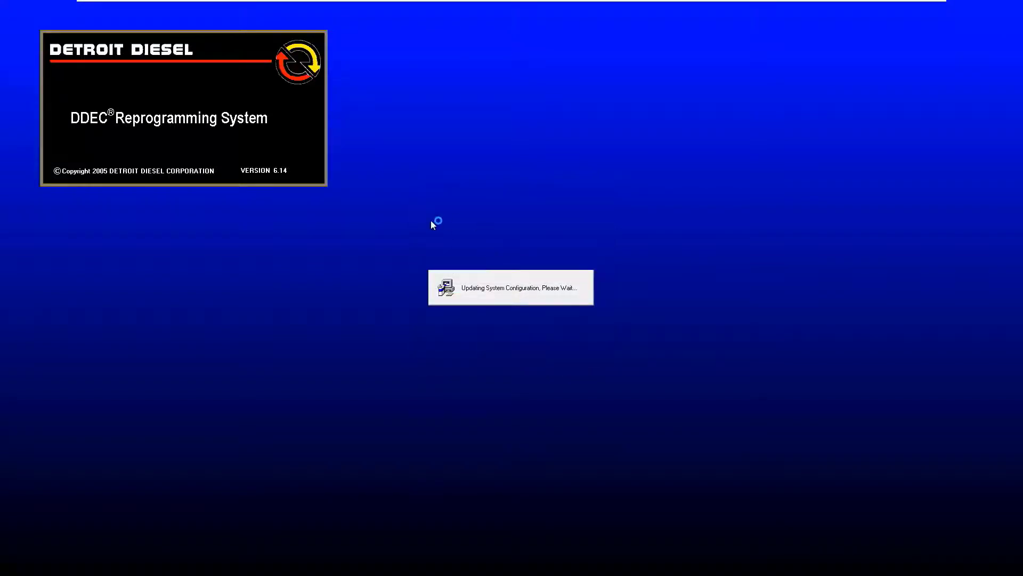
left_click(608, 372)
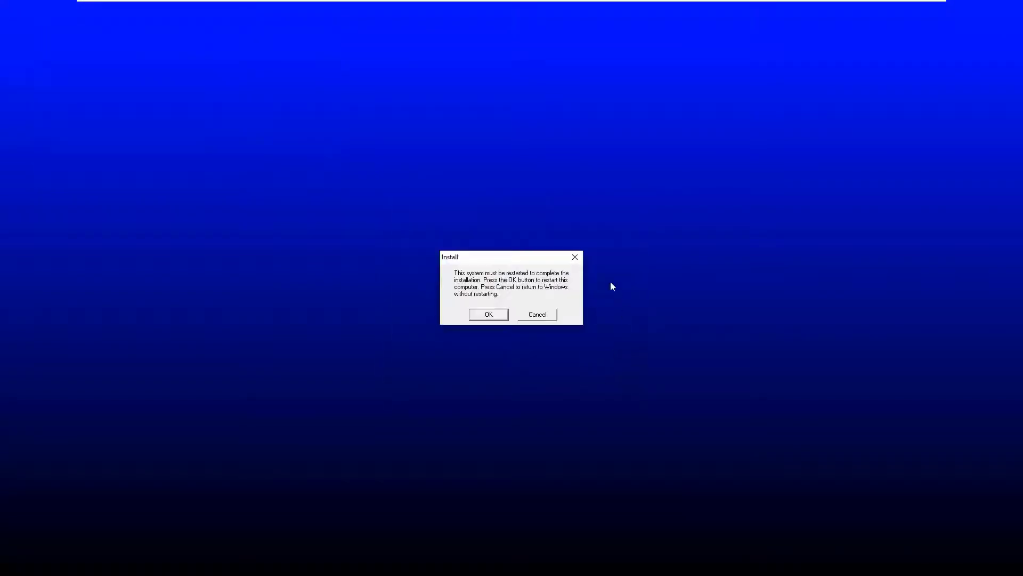
left_click(539, 315)
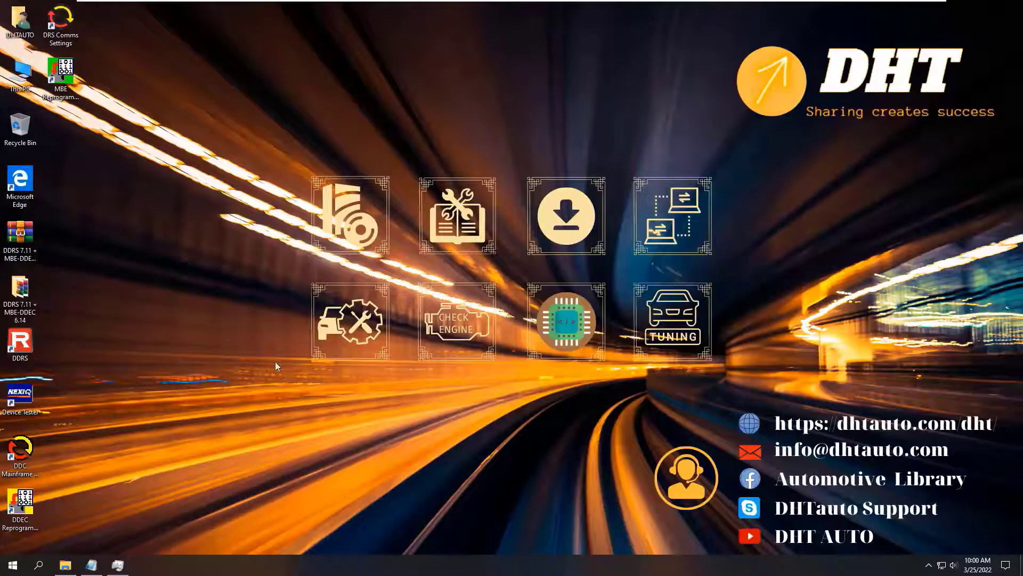
- Copy DRSSec.dll and SentinelKeyW.dll from the Crack folder inside MBE-DDEC 6.14
left_click(94, 568)
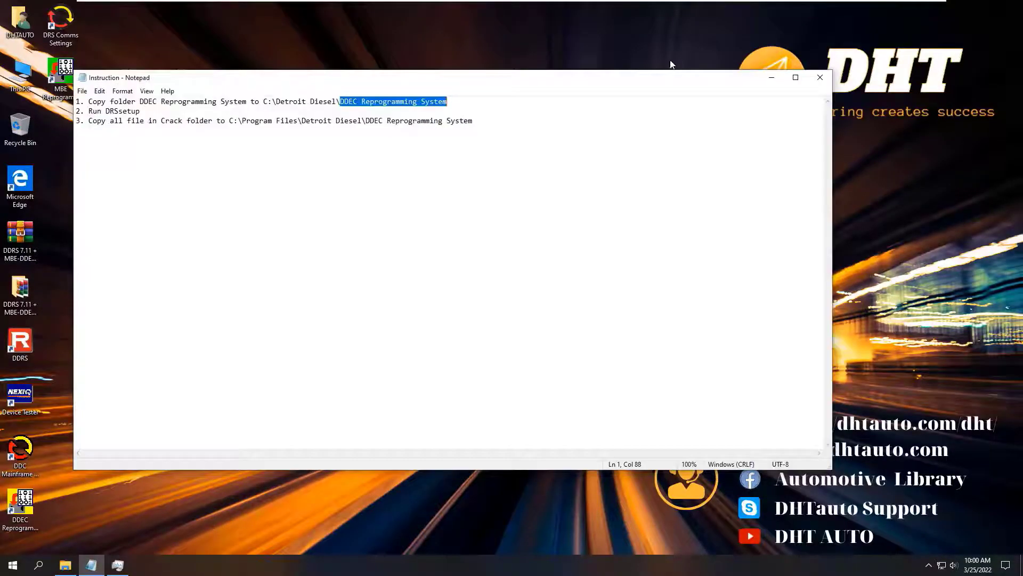
left_click(820, 78)
left_click(65, 565)
double_click(333, 185)
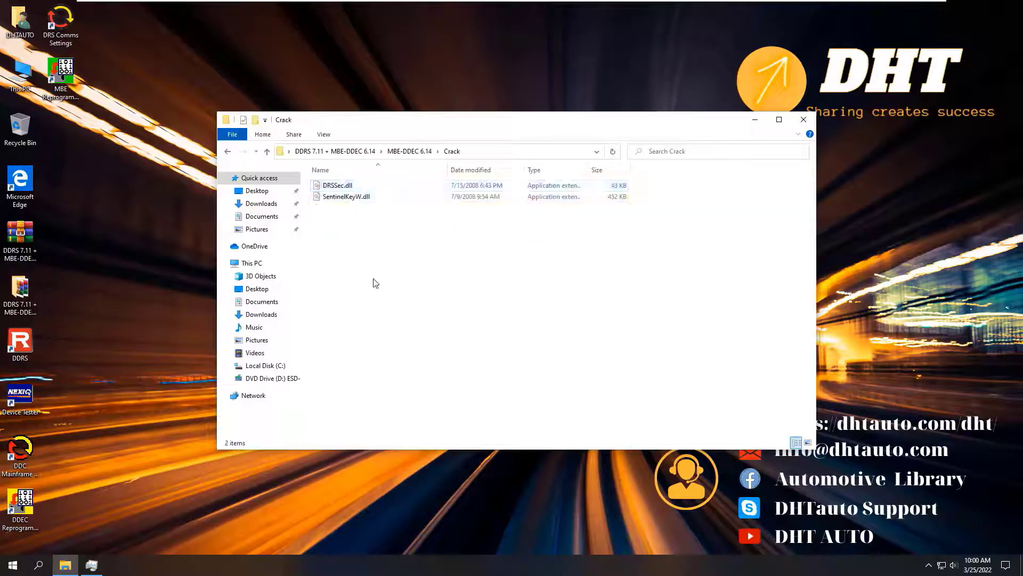
key("ctrl+a")
left_click(230, 152)
- Check the destination path for the Crack files in the Instruction text file and close it
double_click(343, 219)
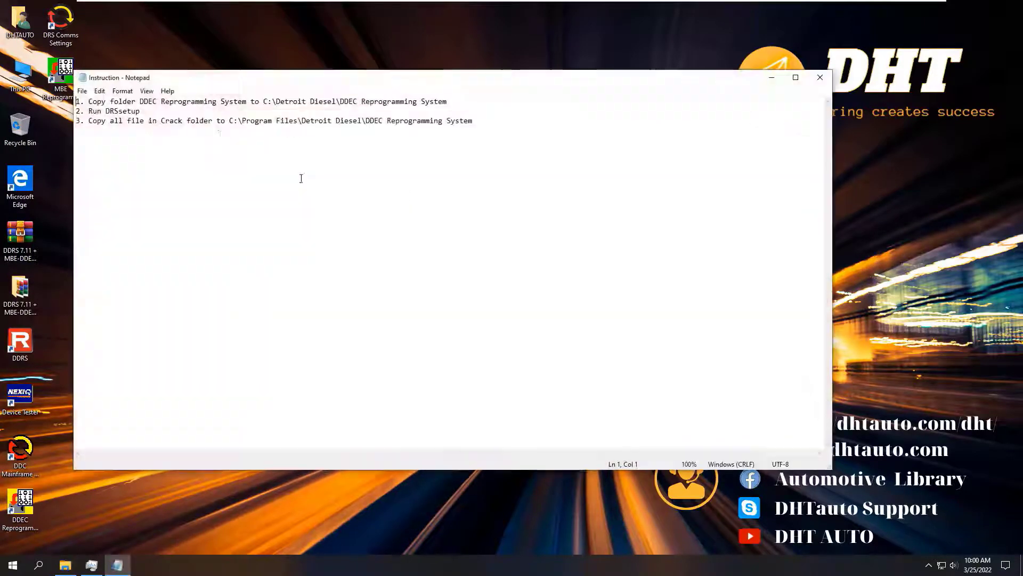
left_click_drag(229, 121, 476, 122)
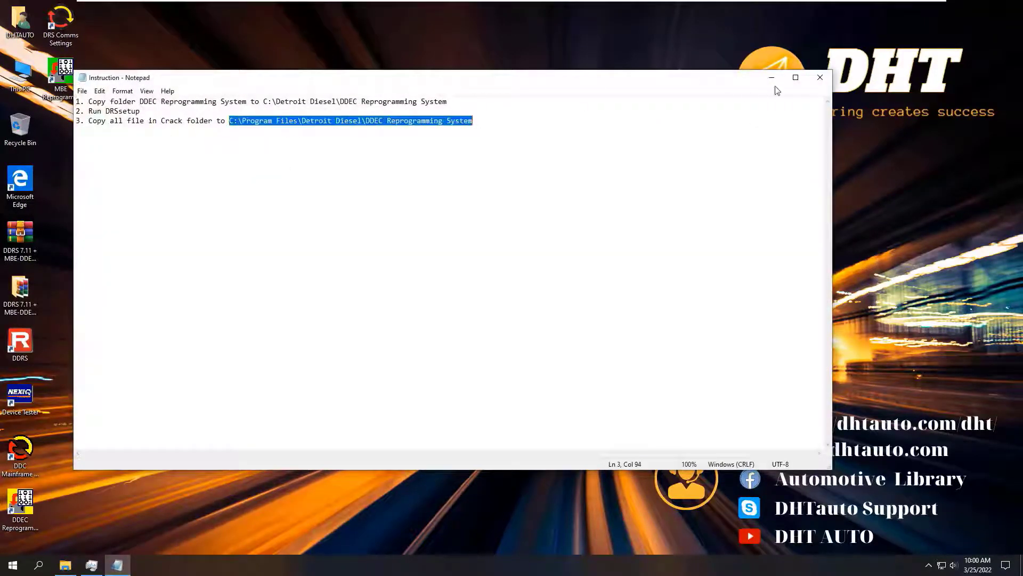
left_click(820, 77)
- Paste the copied files into C:\Program Files\Detroit Diesel\DDEC Reprogramming System, replacing the existing ones, and close both folder windows
right_click(33, 498)
left_click(74, 261)
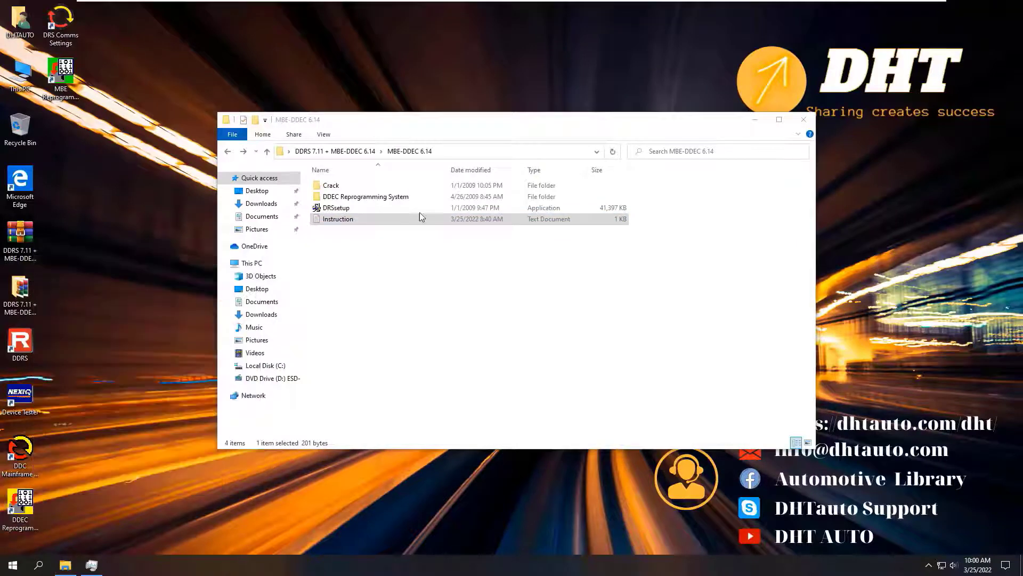
left_click(481, 168)
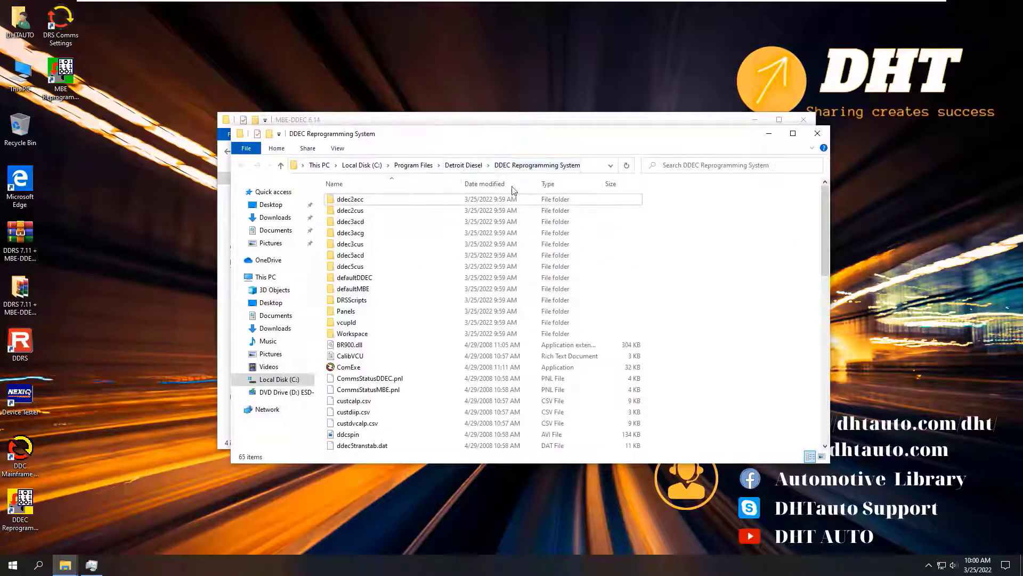
key("ctrl+v")
left_click(490, 196)
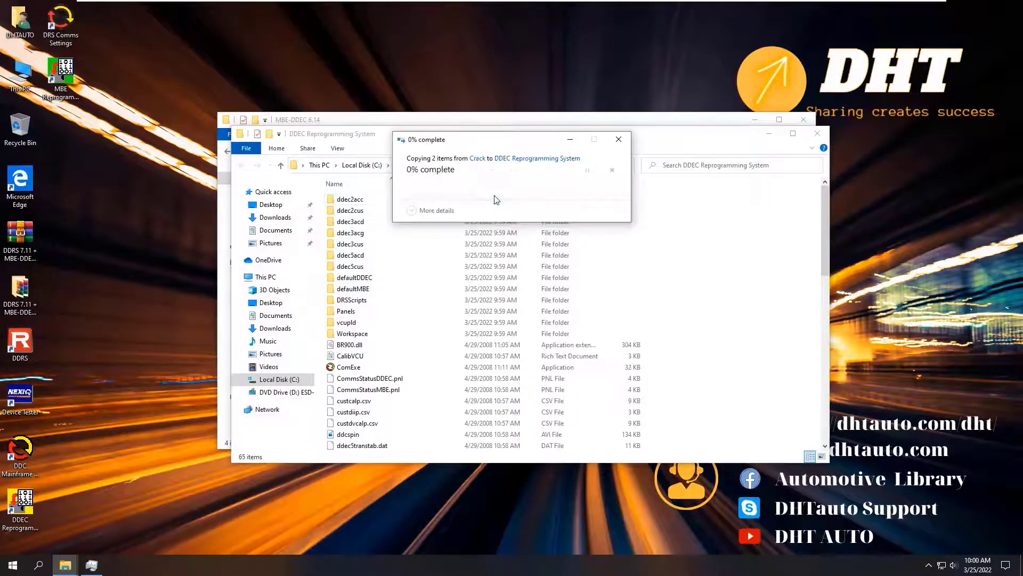
left_click(482, 230)
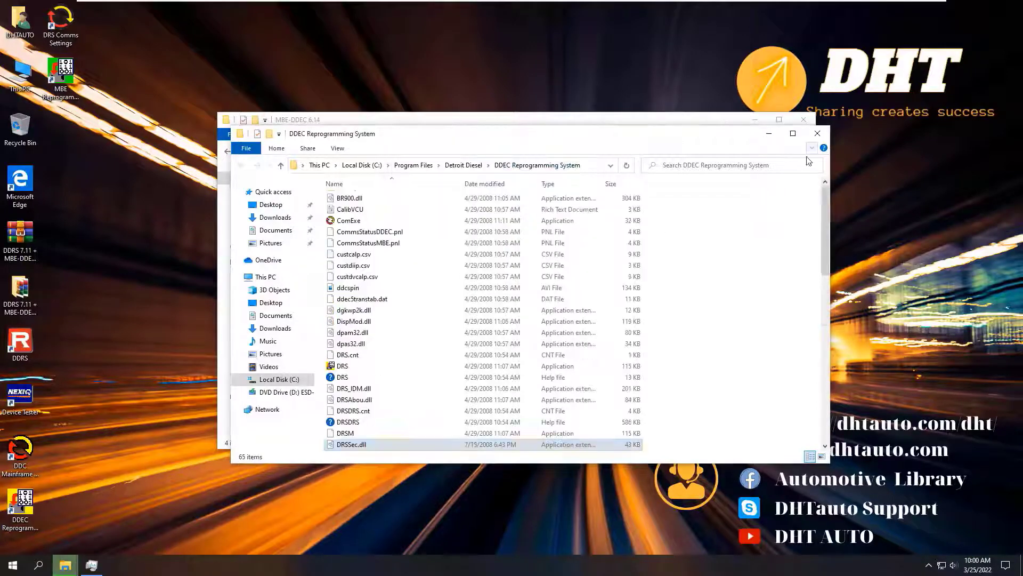
left_click(818, 136)
left_click(805, 123)
- Move the DDC Mainframe Communications and DDEC Reprogramming System shortcuts beside the DRS Comms Settings and MBE shortcuts on the desktop
right_click(244, 173)
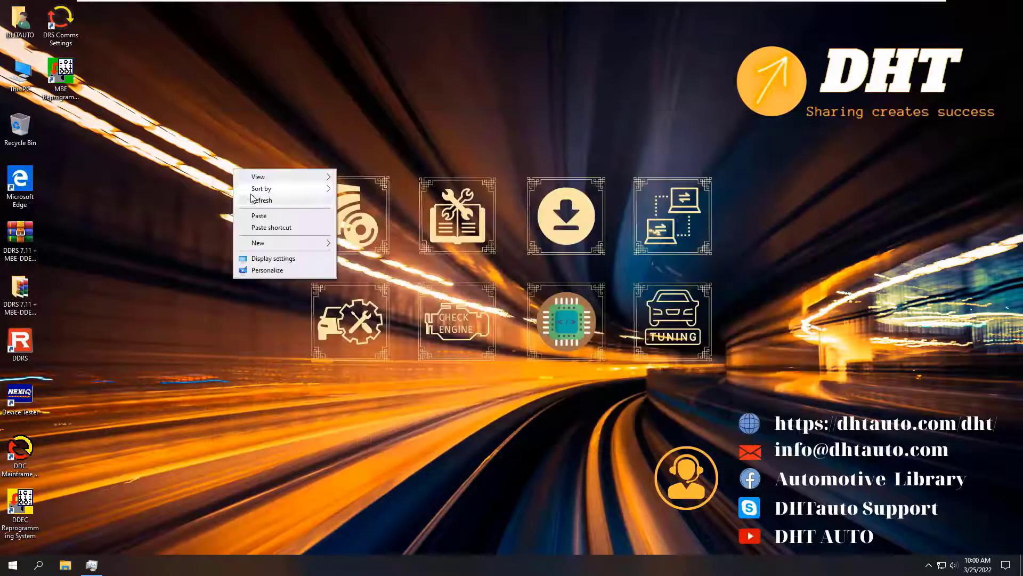
key("Escape")
left_click_drag(70, 536, 101, 39)
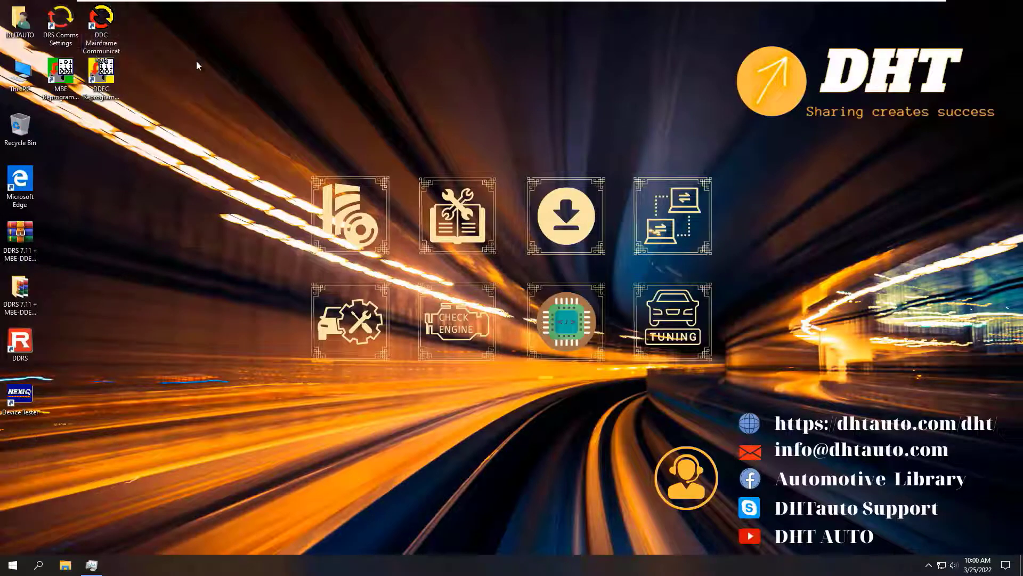
- Open and close DRS Comms Settings, and open and exit DDC Mainframe Communications to check that both start
double_click(60, 21)
left_click(533, 352)
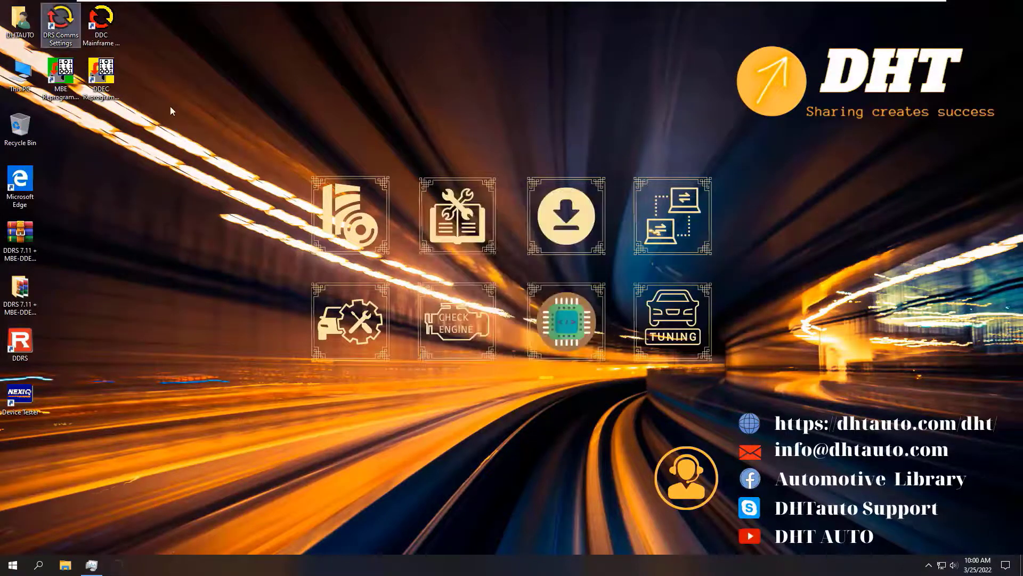
double_click(101, 22)
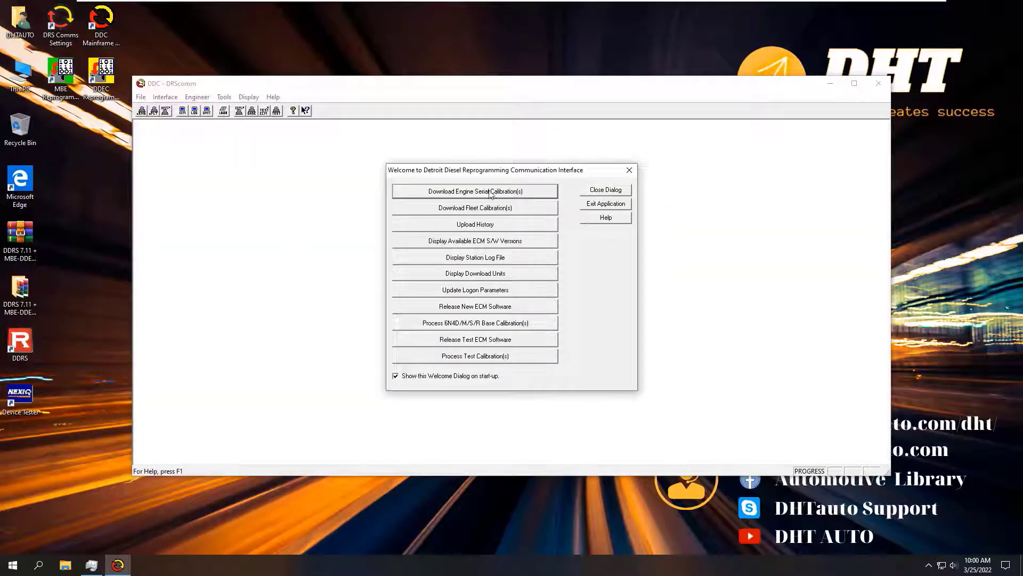
left_click(596, 205)
- Launch MBE Reprogramming System, dismiss the DDC ToolBench warnings and view its About DRS information
double_click(60, 75)
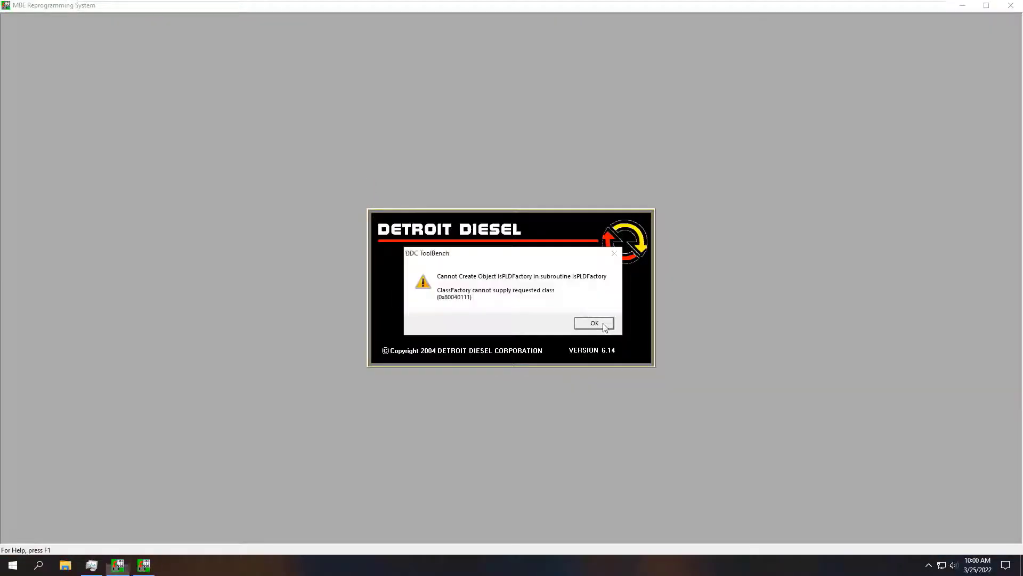
left_click(605, 326)
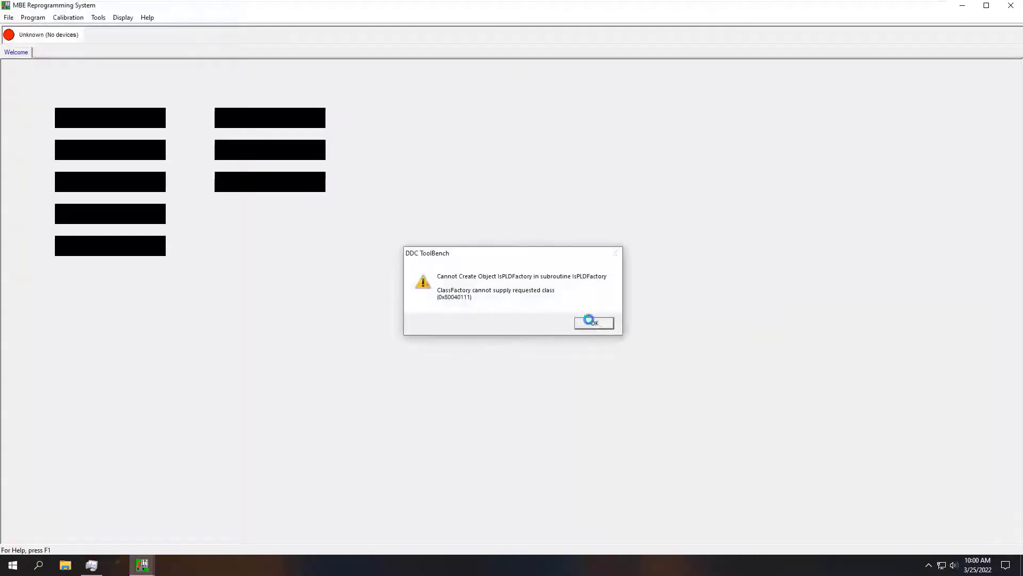
left_click(603, 323)
key("Return")
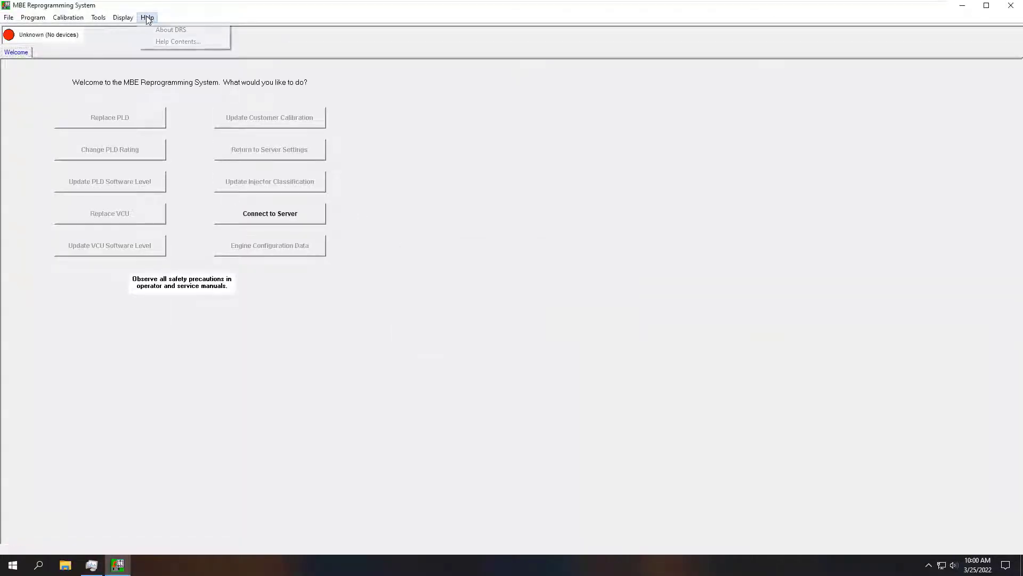
left_click(163, 30)
left_click(580, 249)
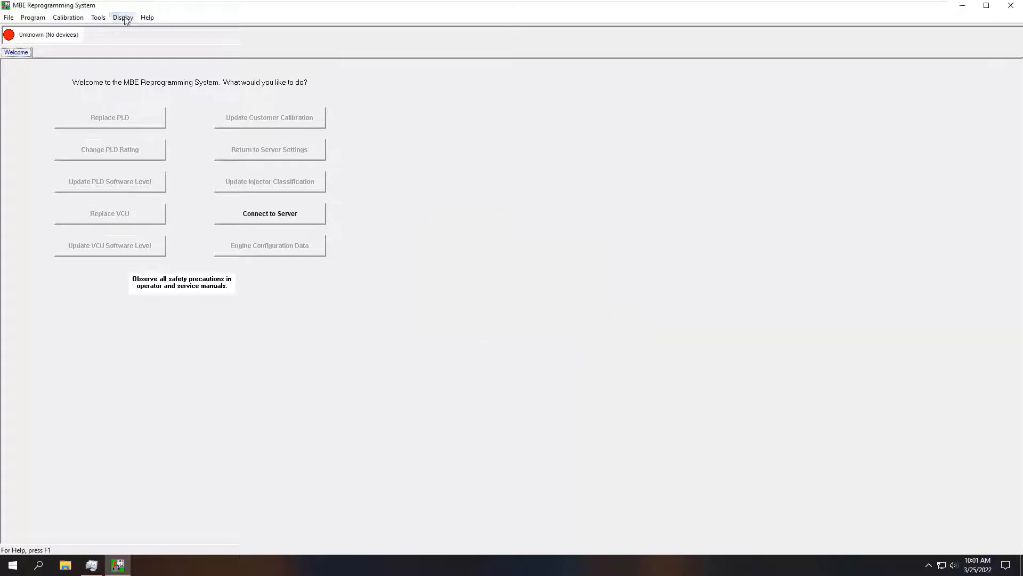
- Review the available PLD and VCU firmware versions in MBE Reprogramming System and close the program
left_click(123, 17)
left_click(131, 50)
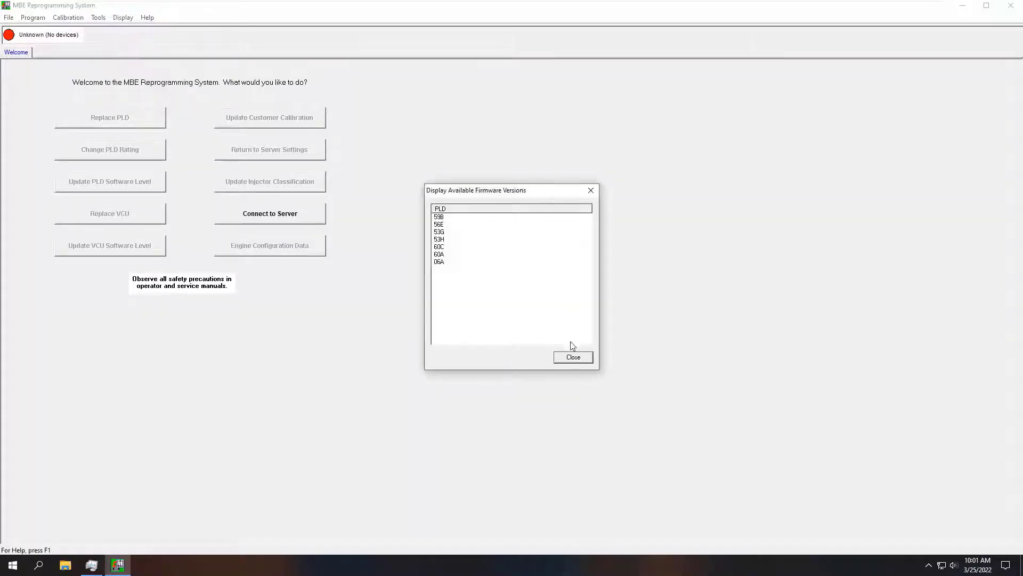
left_click(573, 356)
left_click(123, 17)
left_click(130, 38)
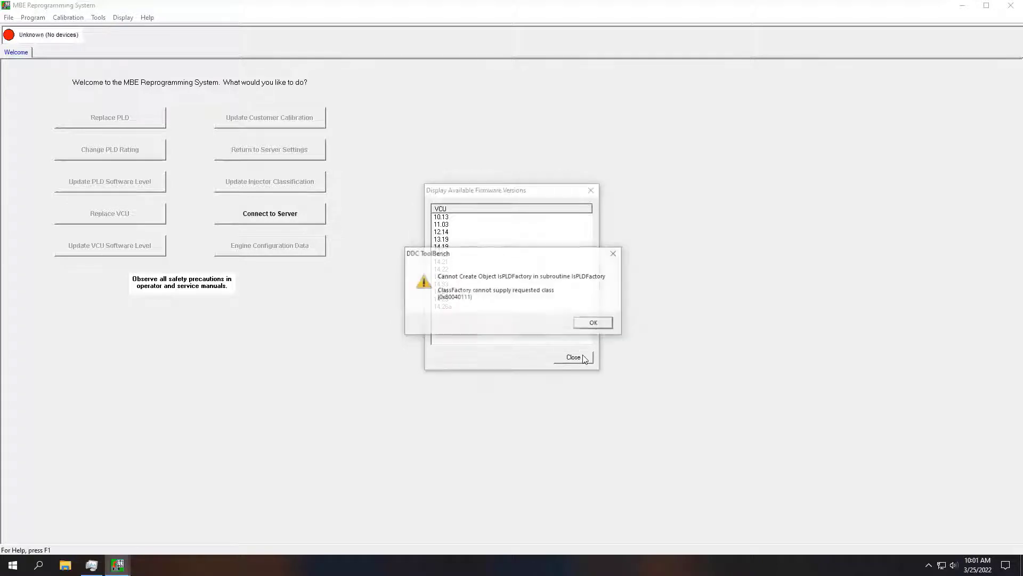
left_click(594, 324)
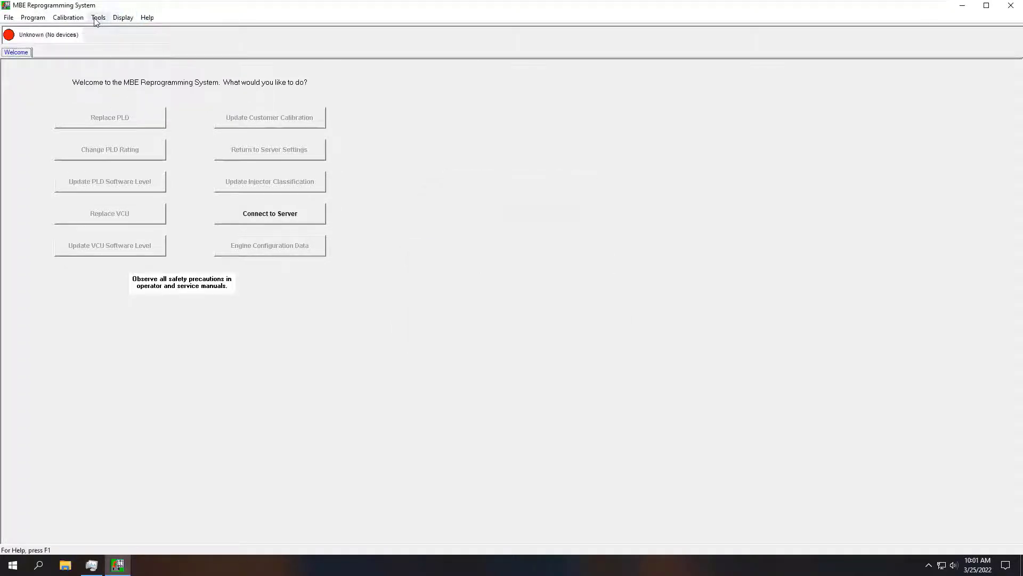
mouse_move(42, 21)
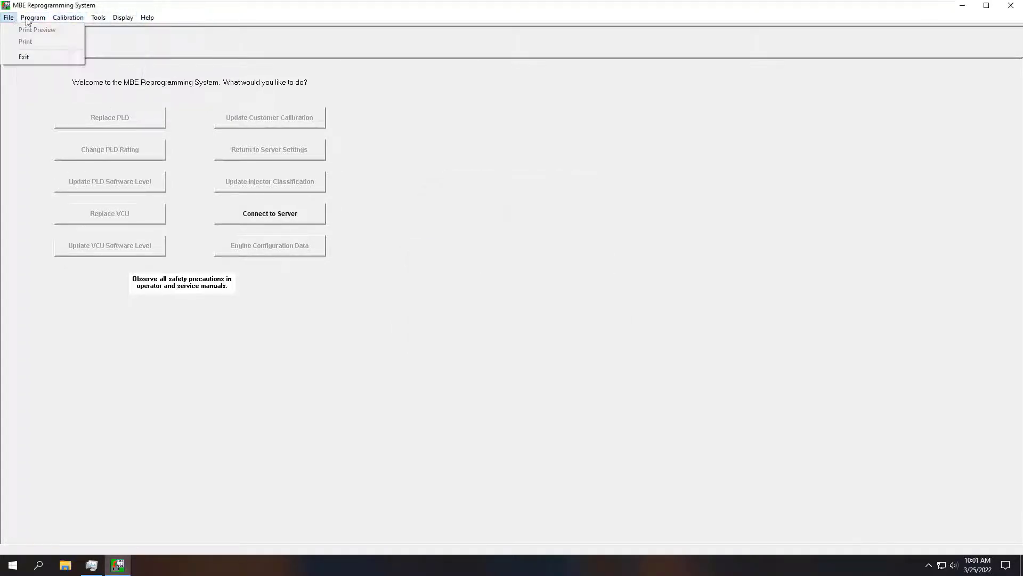
left_click(818, 105)
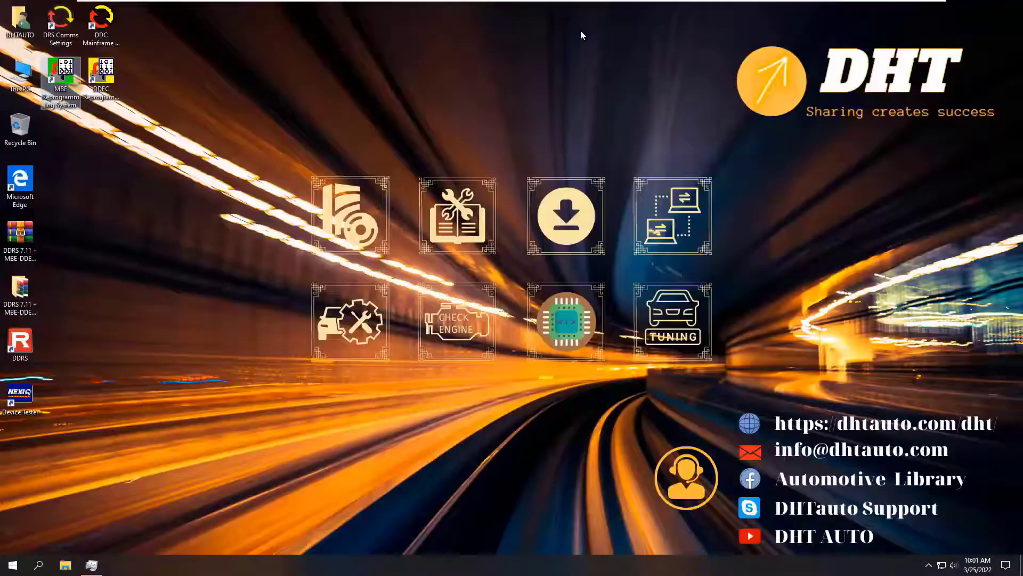
- Launch DDEC Reprogramming System from the desktop and open and close its DDC Mainframe Communications interface
left_click(109, 81)
double_click(109, 81)
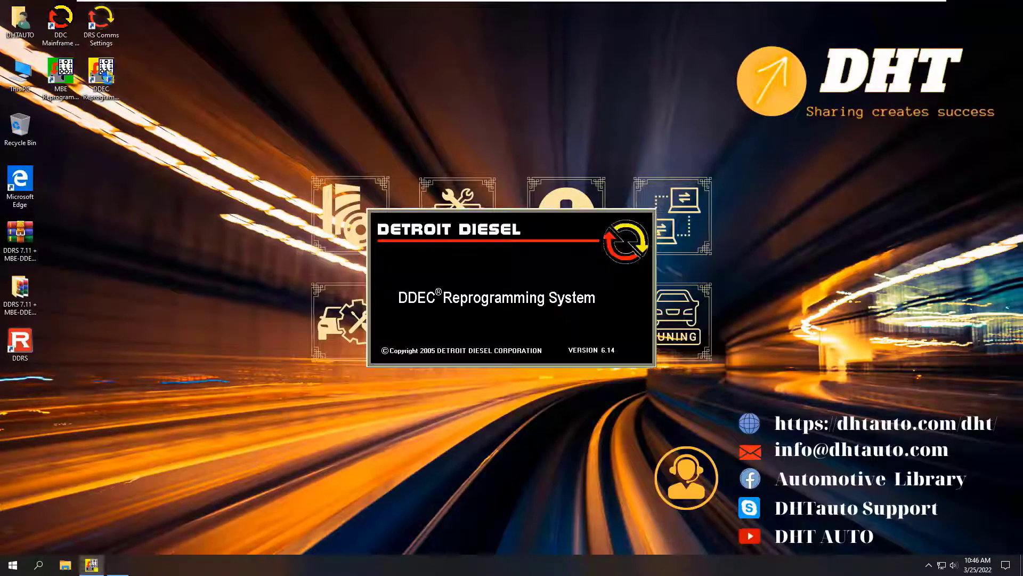
left_click(581, 326)
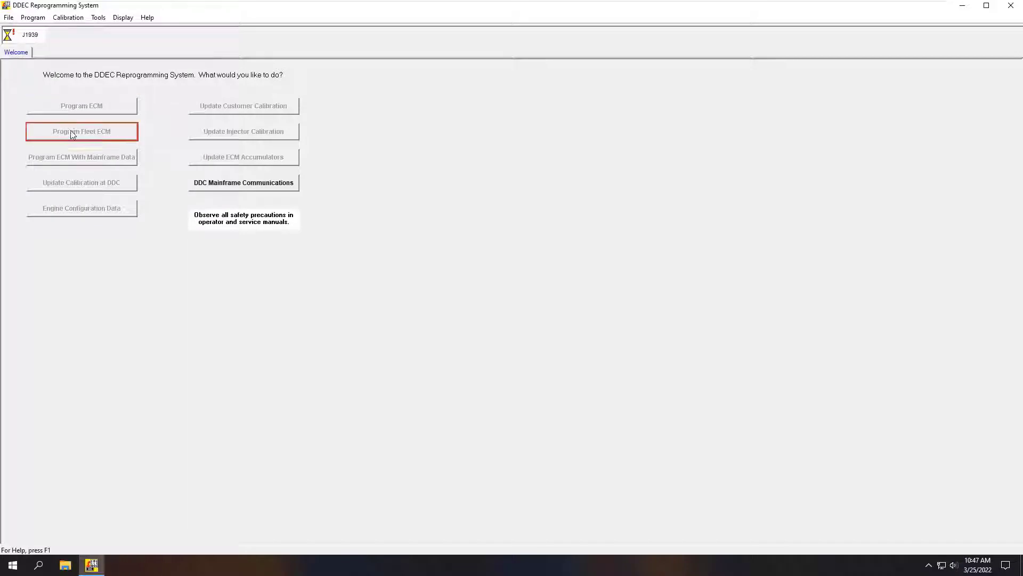
left_click(252, 181)
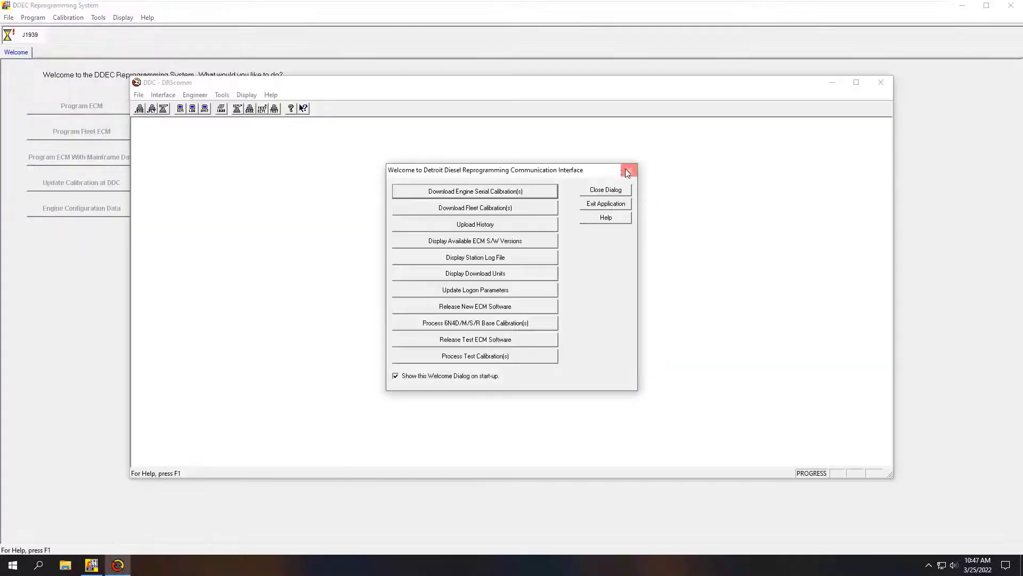
left_click(881, 84)
- View the About DRS information in DDEC Reprogramming System and close it
left_click(147, 17)
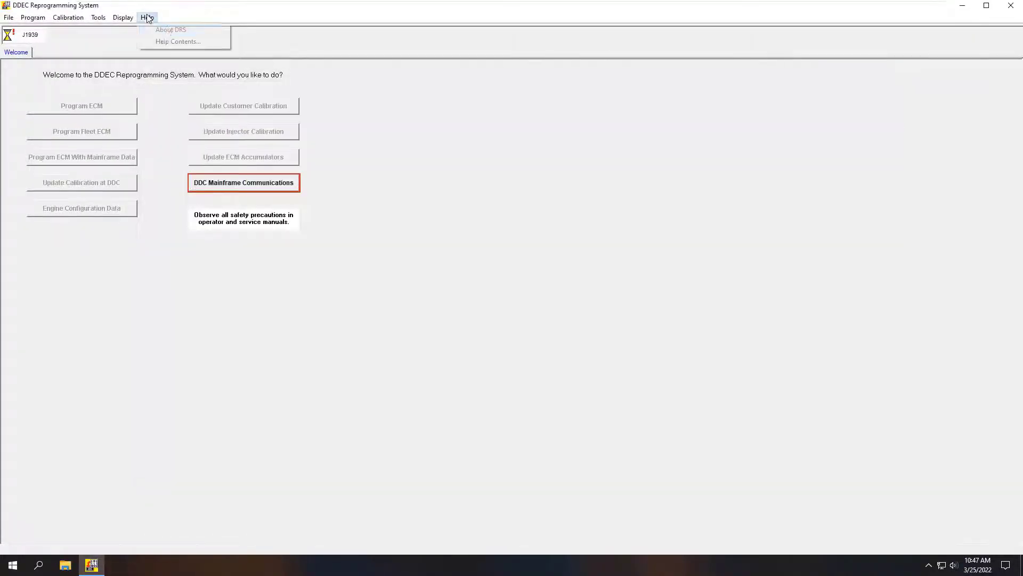
left_click(192, 28)
left_click(580, 253)
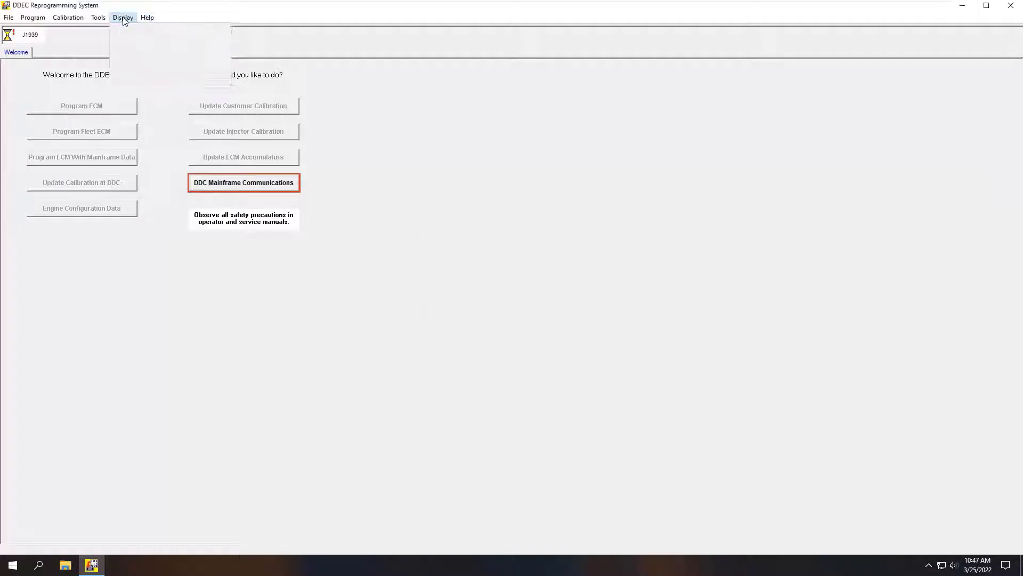
- Review the available ECM software versions and look over the remaining display, calibration and file commands in DDEC Reprogramming System
left_click(123, 17)
left_click(134, 40)
left_click_drag(501, 193, 506, 196)
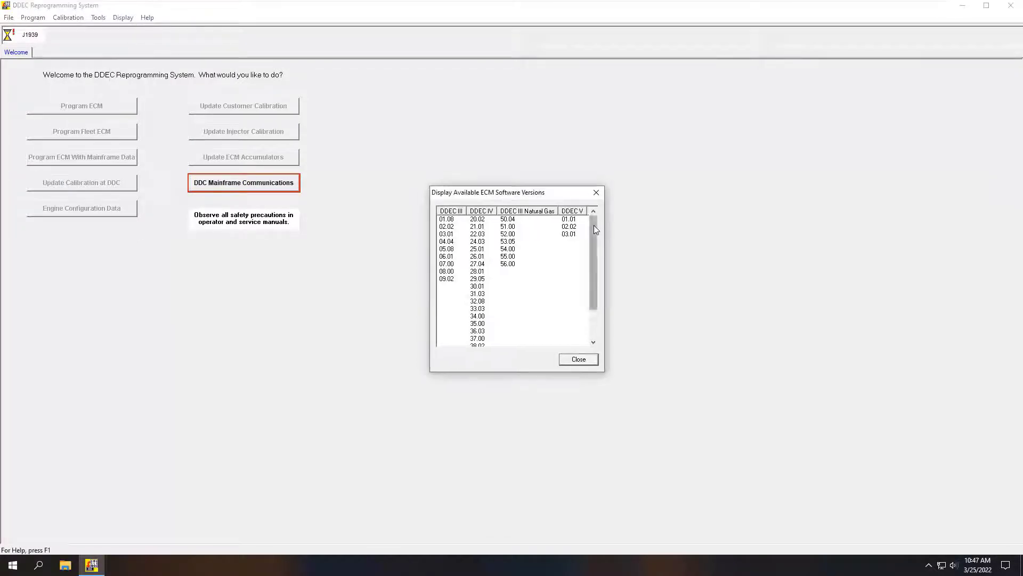
left_click(570, 356)
left_click(122, 17)
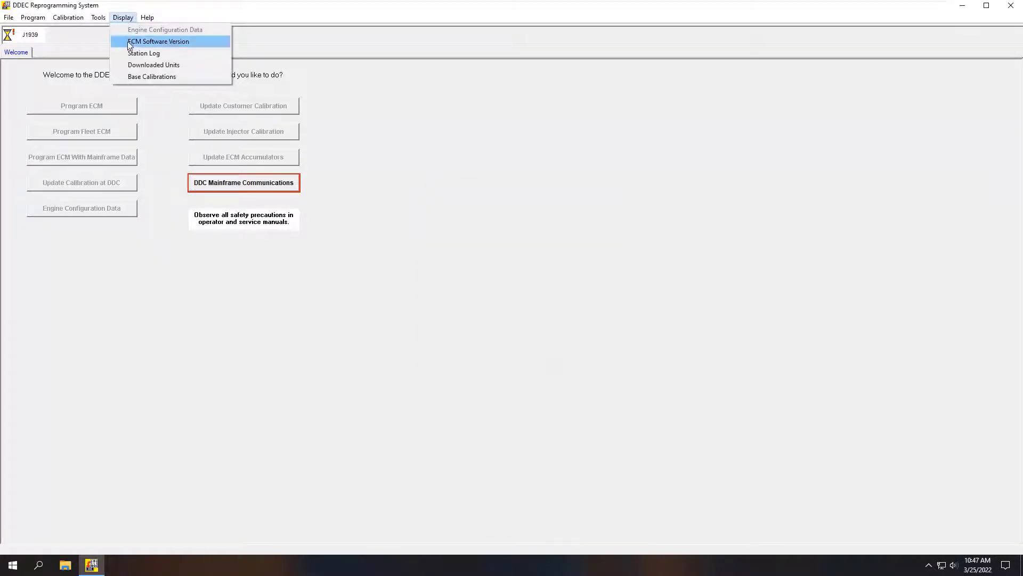
mouse_move(92, 19)
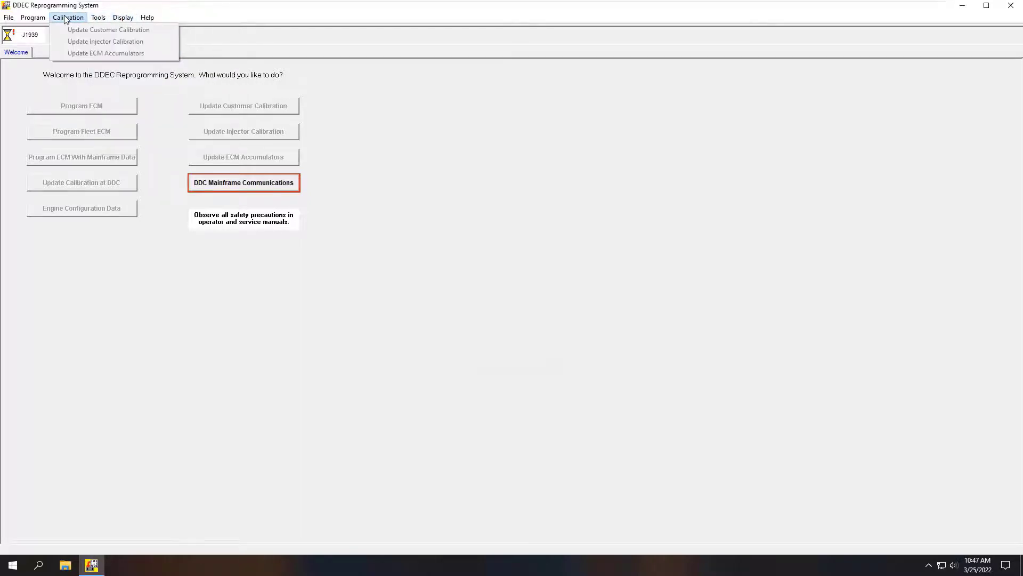
left_click(9, 17)
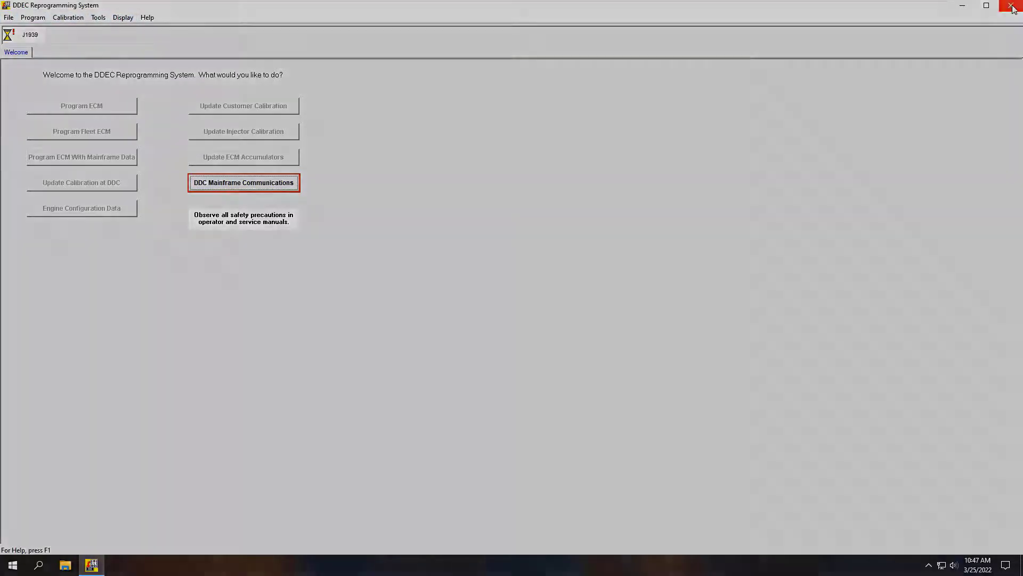